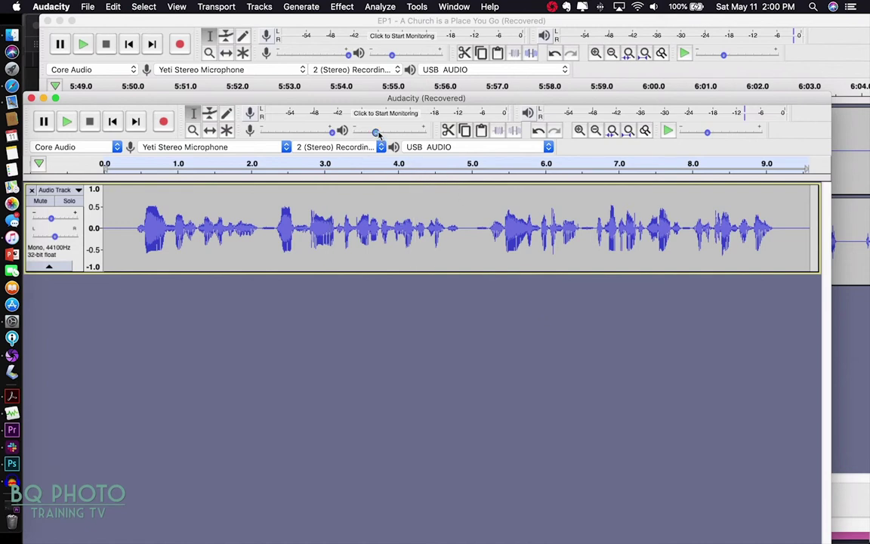
Step: Raise the playback volume slightly and play the recorded audio track through to its end
drag(379, 132, 385, 134)
click(66, 124)
scroll(479, 283, right, 5)
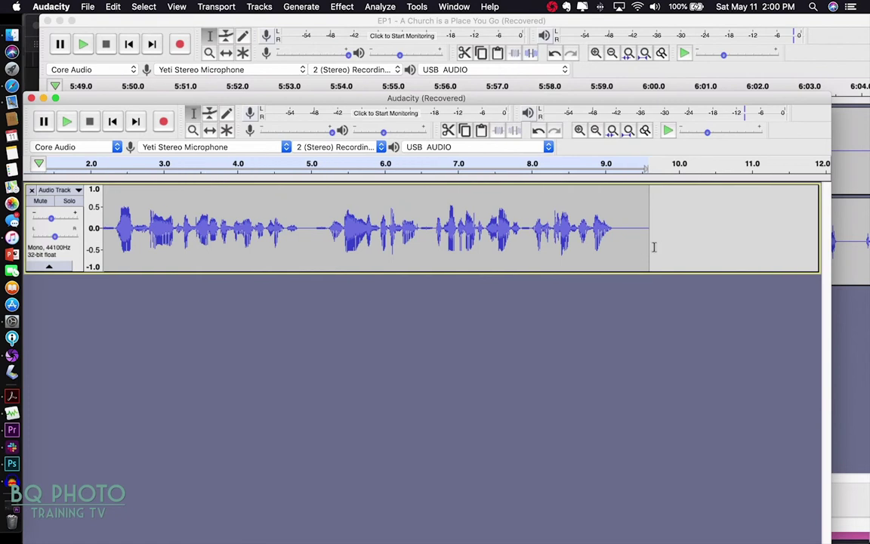
click(659, 227)
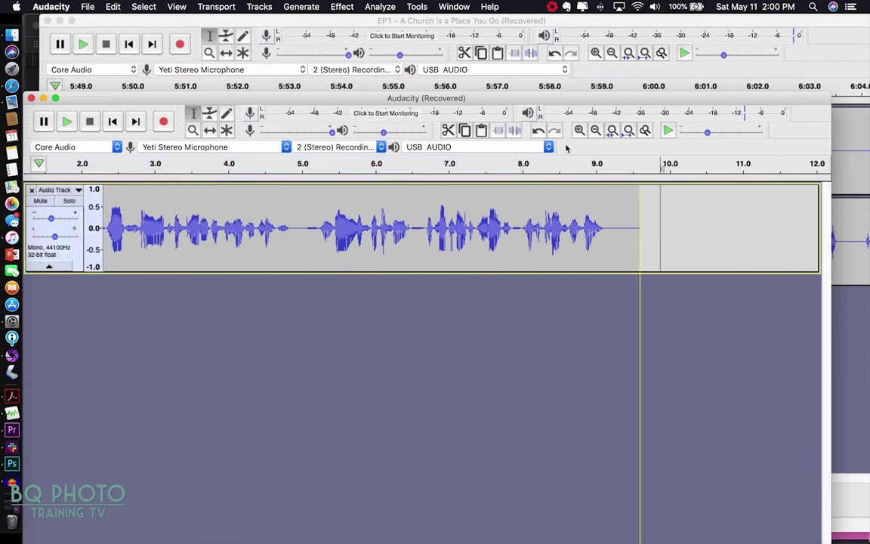
Step: Switch to the project EP1 - A Church is a Place You Go and look through both speakers' tracks for a usable clip
click(415, 21)
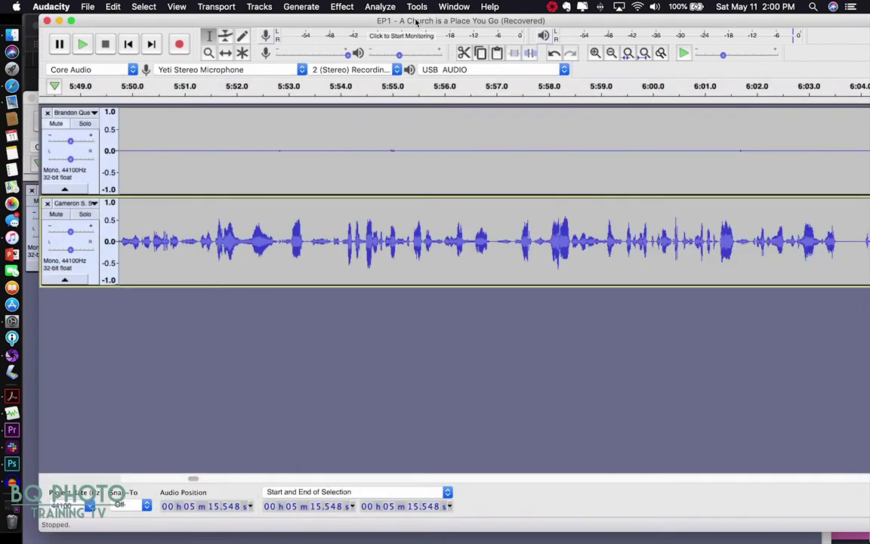
scroll(385, 157, left, 10)
scroll(385, 162, left, 15)
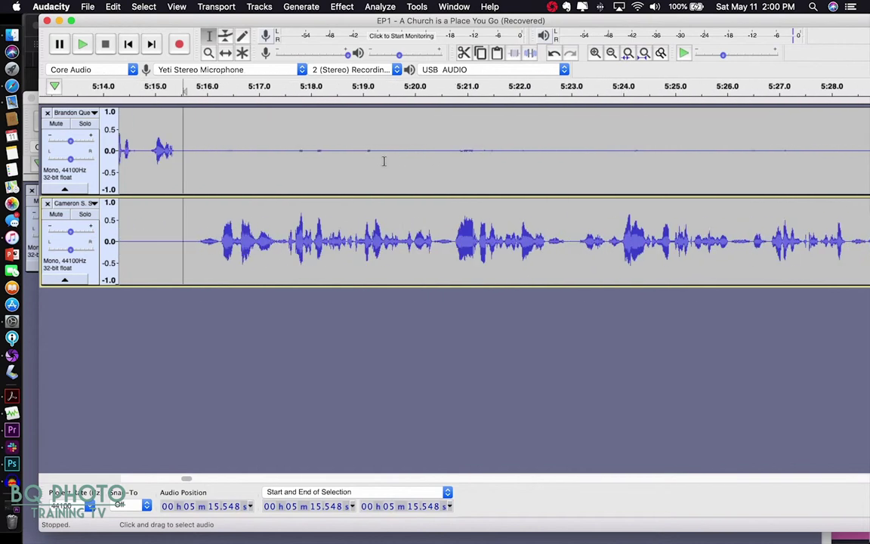
scroll(380, 163, left, 10)
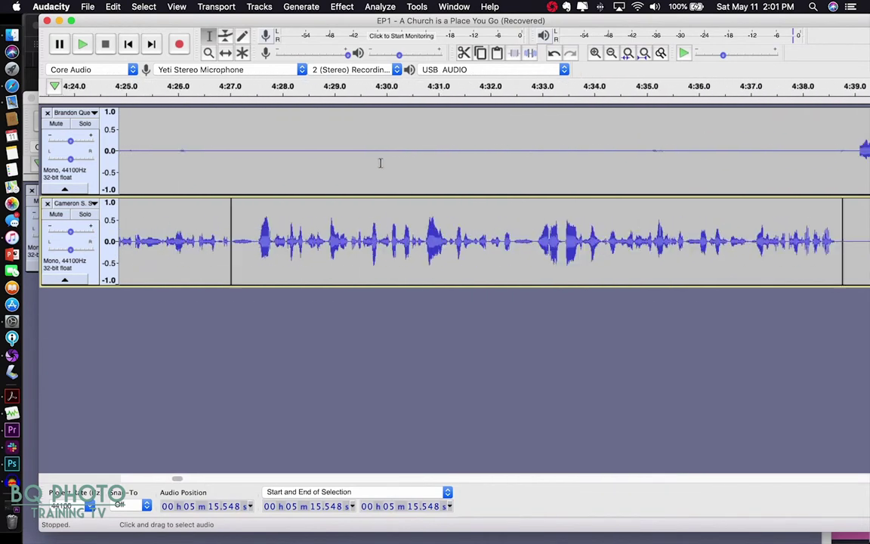
scroll(378, 164, left, 20)
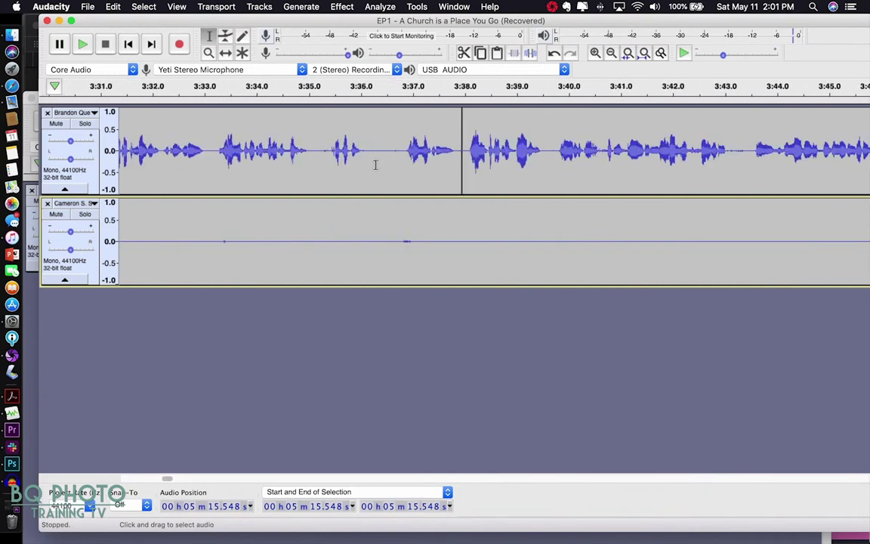
scroll(375, 164, left, 10)
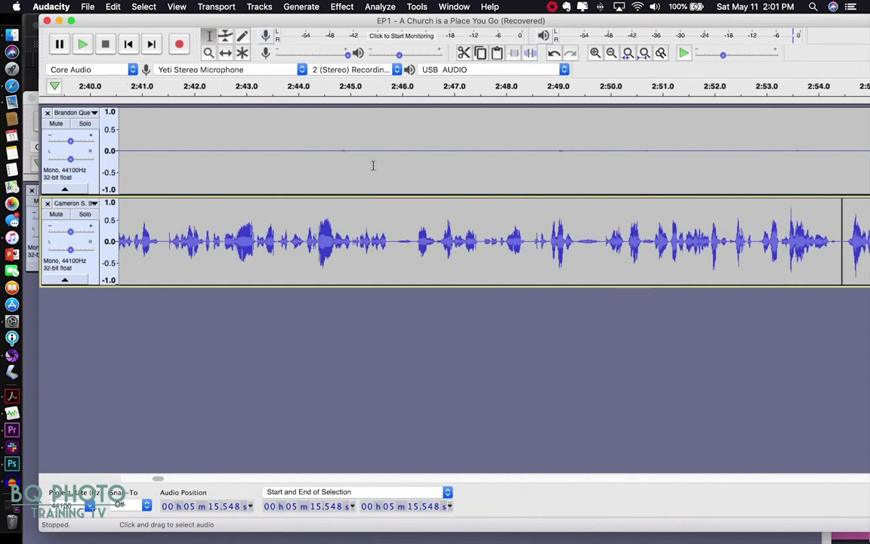
scroll(374, 165, left, 20)
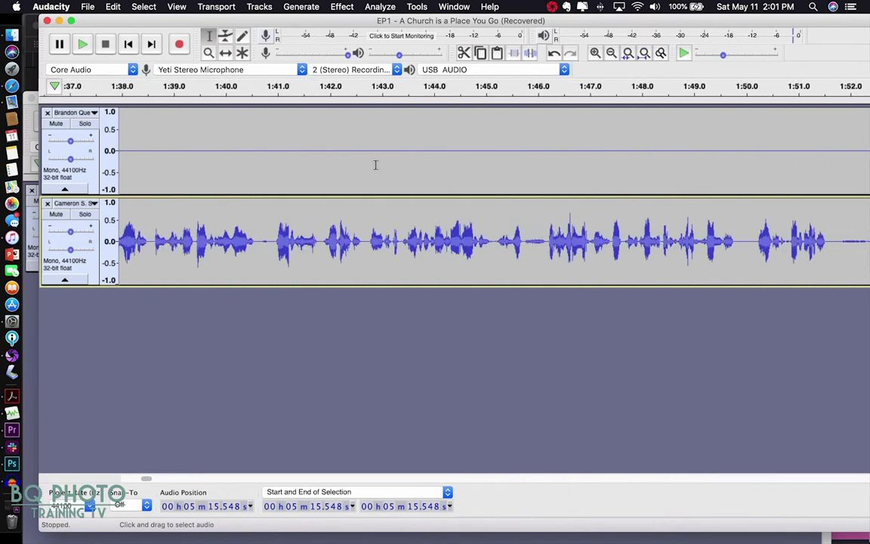
scroll(374, 166, left, 20)
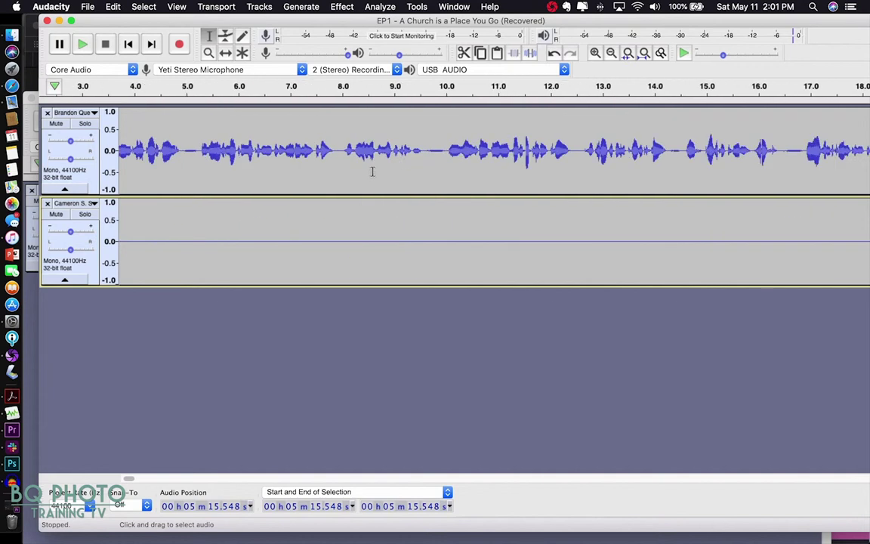
scroll(371, 172, left, 3)
scroll(333, 338, right, 20)
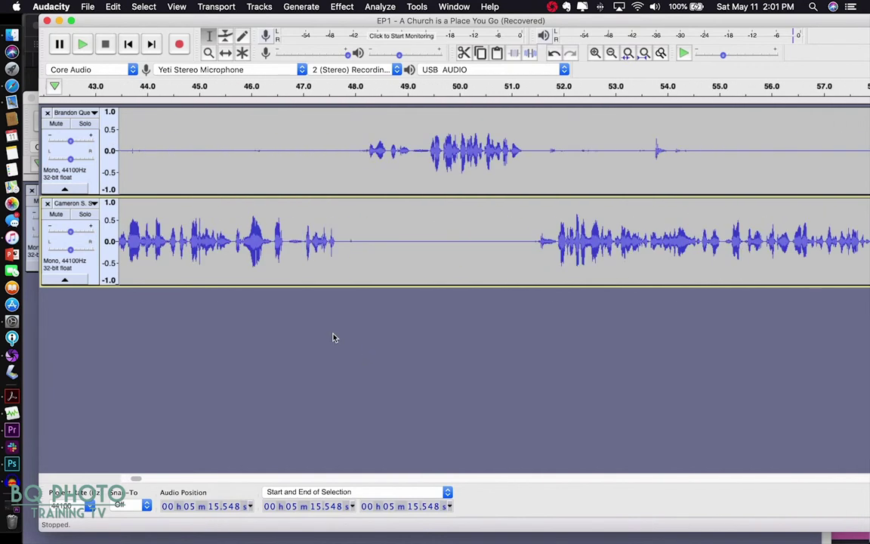
scroll(331, 338, right, 12)
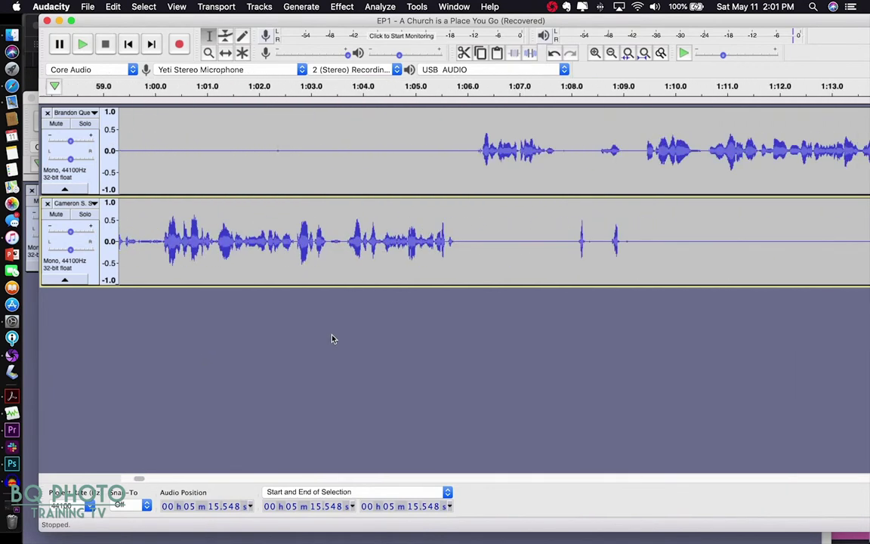
scroll(333, 338, right, 20)
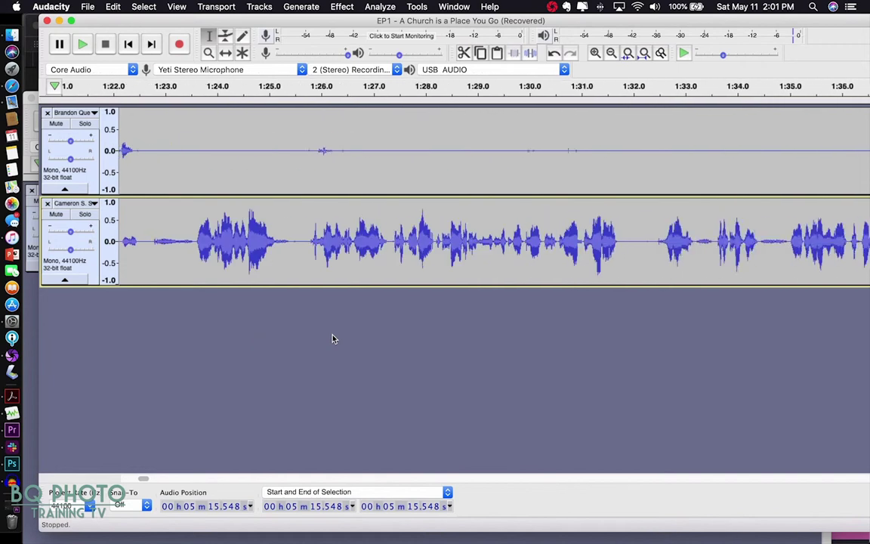
scroll(332, 338, right, 20)
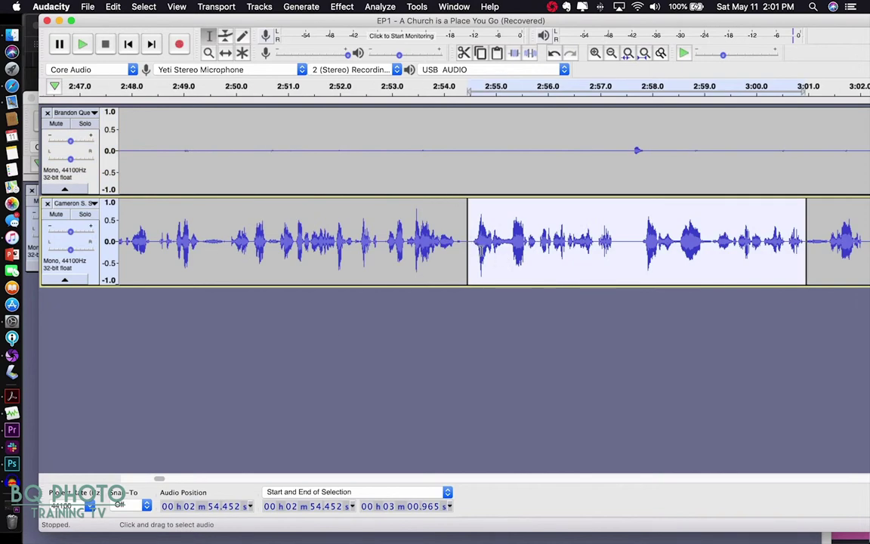
Step: Merge the clips at the split line near 2:54 in the lower track, and split the track again at 2 m 54.440 s
click(476, 250)
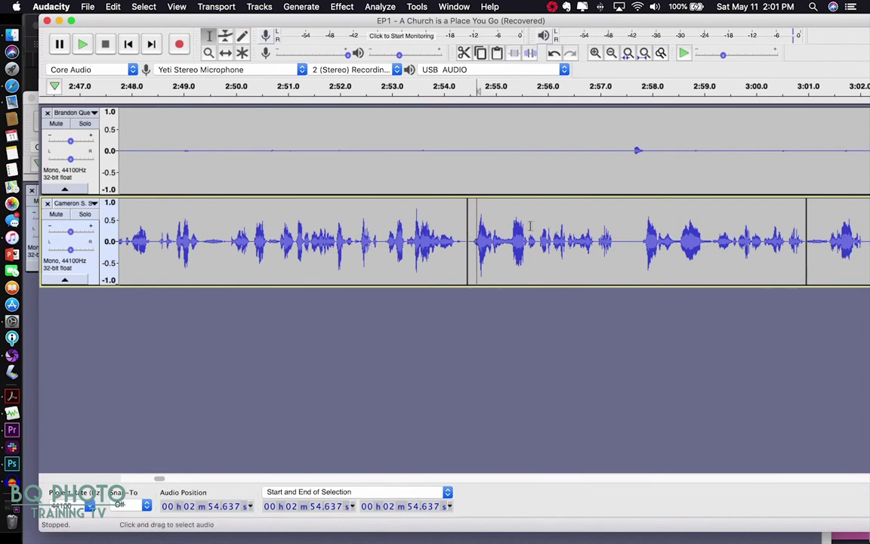
click(468, 240)
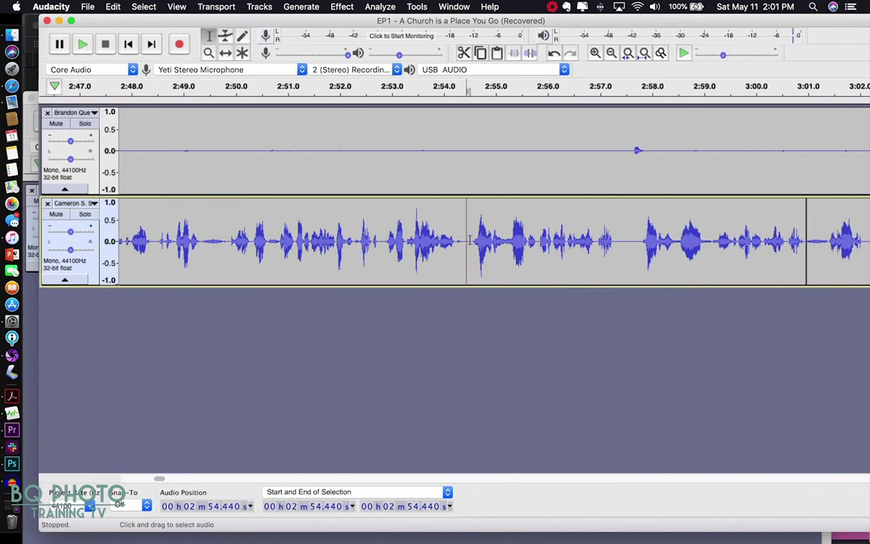
click(113, 7)
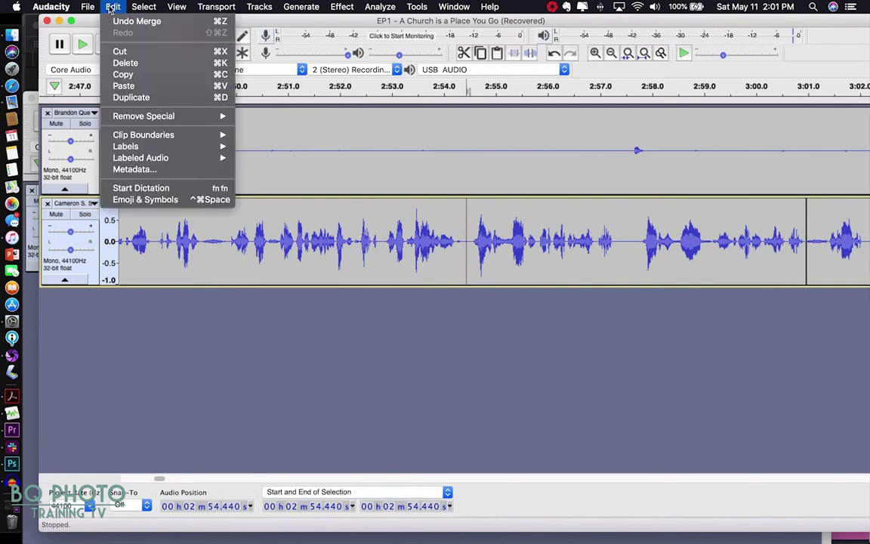
mouse_move(159, 137)
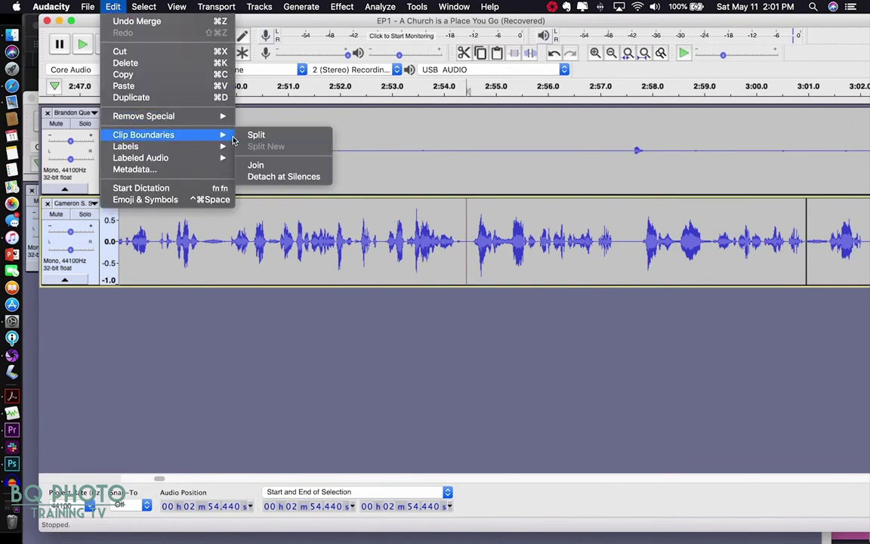
click(254, 134)
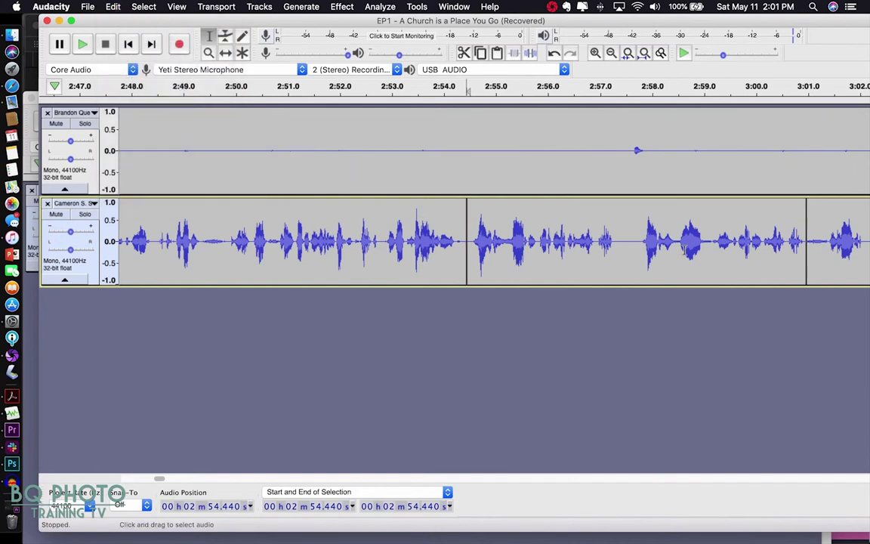
Step: Play and copy the lower track's clip from 2 m 54.440 s to 3 m 00.965 s, and switch to the other recovered project
double_click(623, 219)
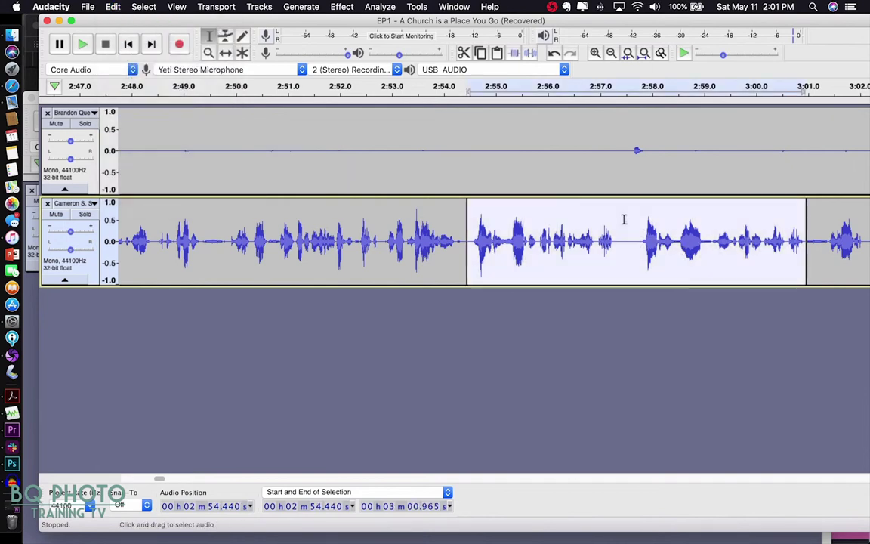
click(83, 46)
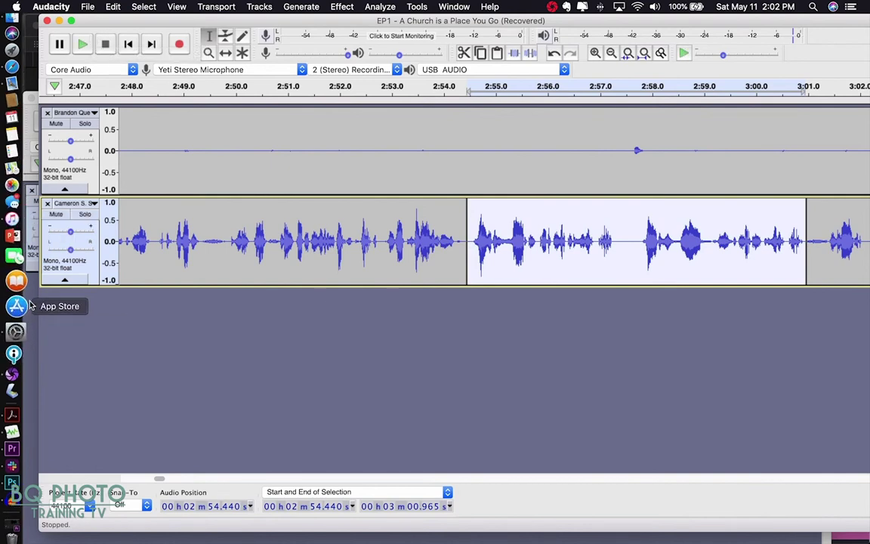
click(32, 272)
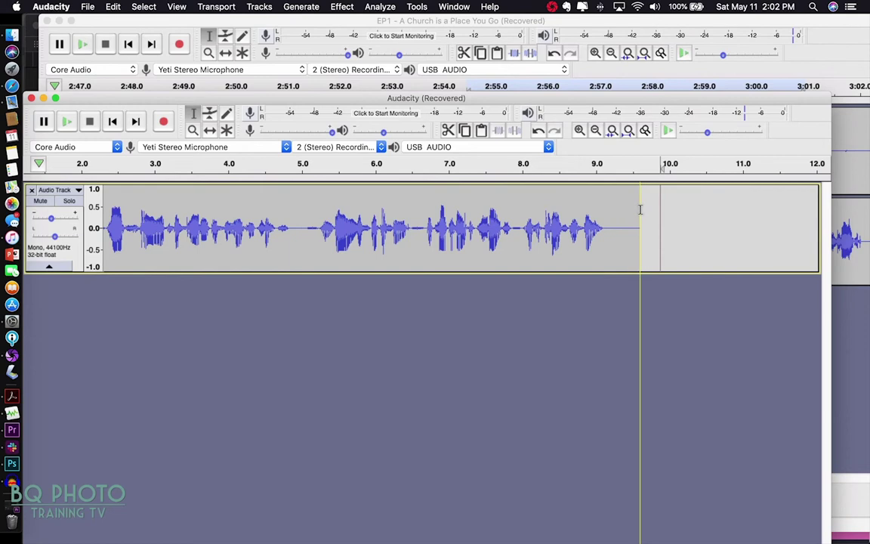
Step: Paste the copied clip as a separate track below the existing recording, and delete the clip from that track
key(super+v)
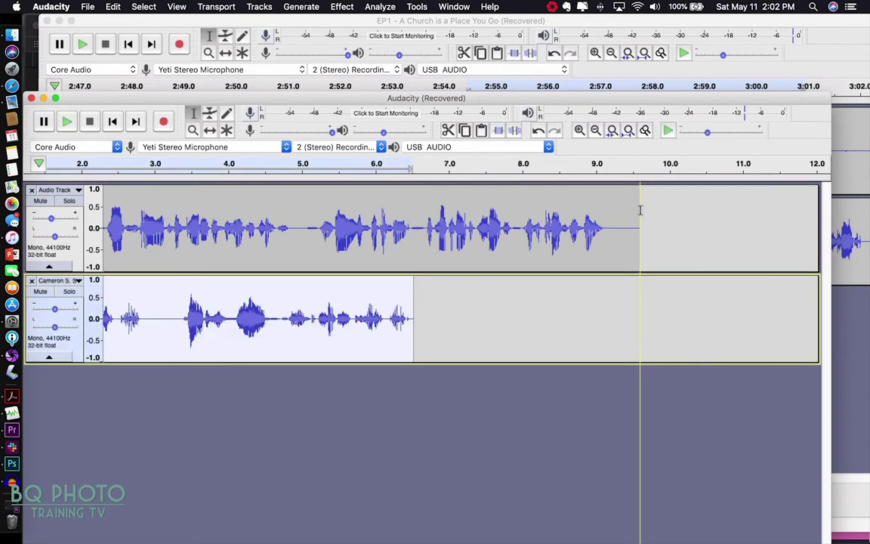
scroll(369, 310, left, 5)
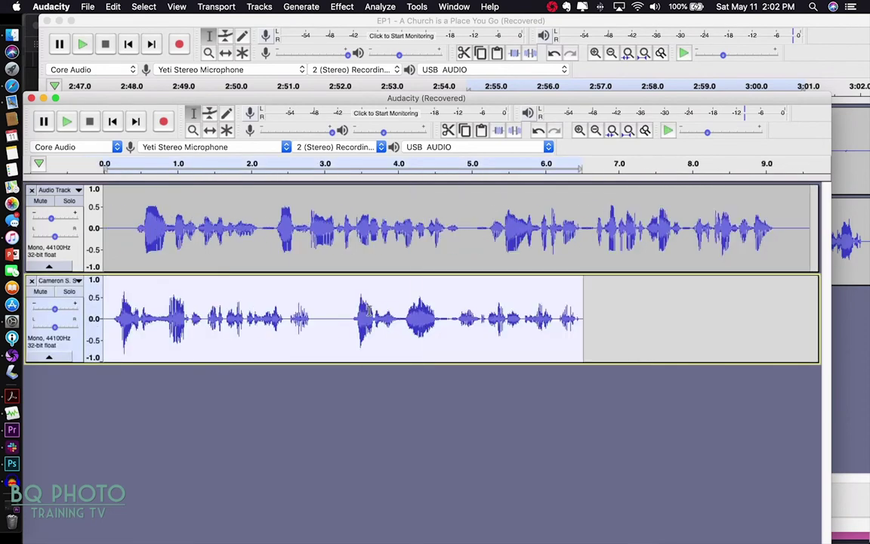
scroll(392, 312, right, 4)
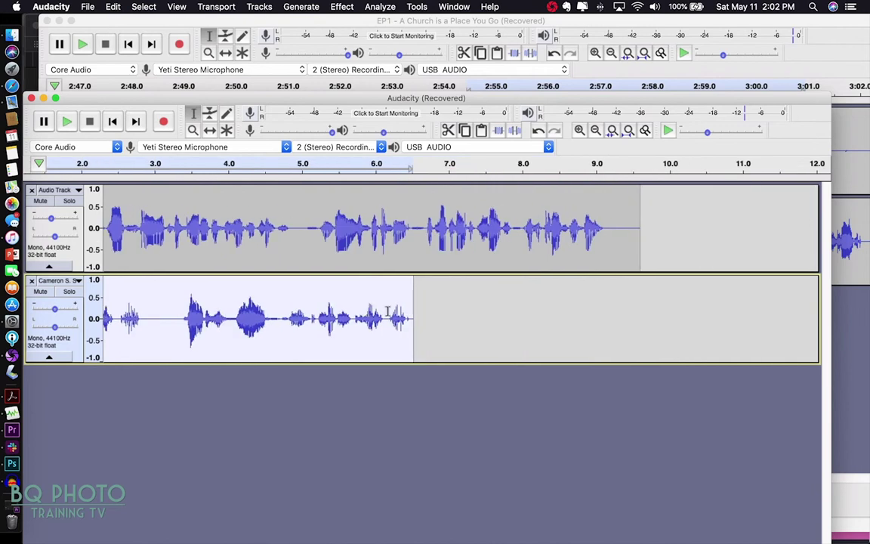
click(340, 310)
shift+click(524, 304)
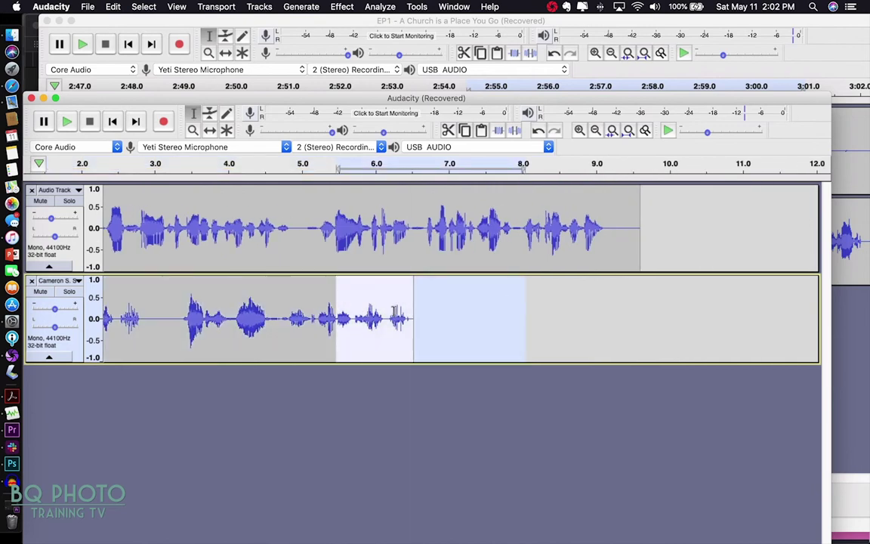
key(super+a)
double_click(400, 312)
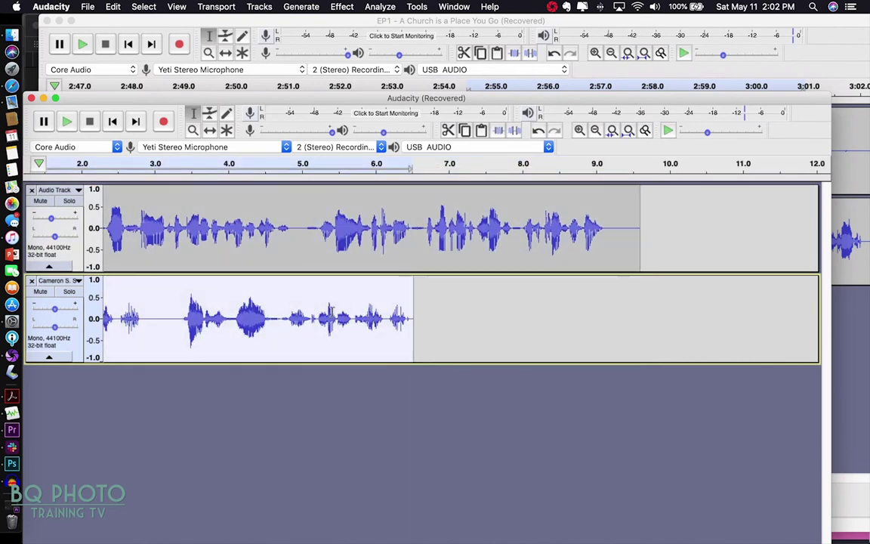
click(302, 319)
double_click(299, 320)
key(Delete)
Step: Paste the copied clip at the end of the first audio track, and remove the empty second track
click(638, 225)
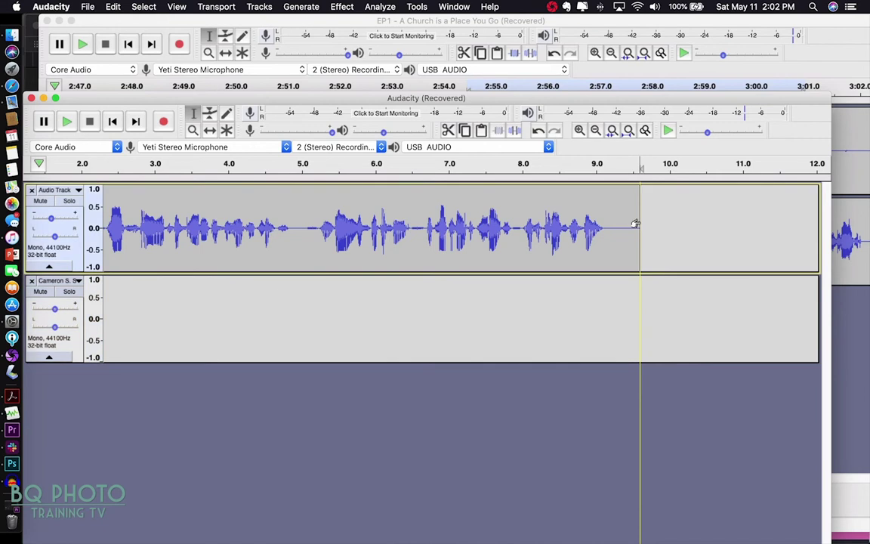
key(super+v)
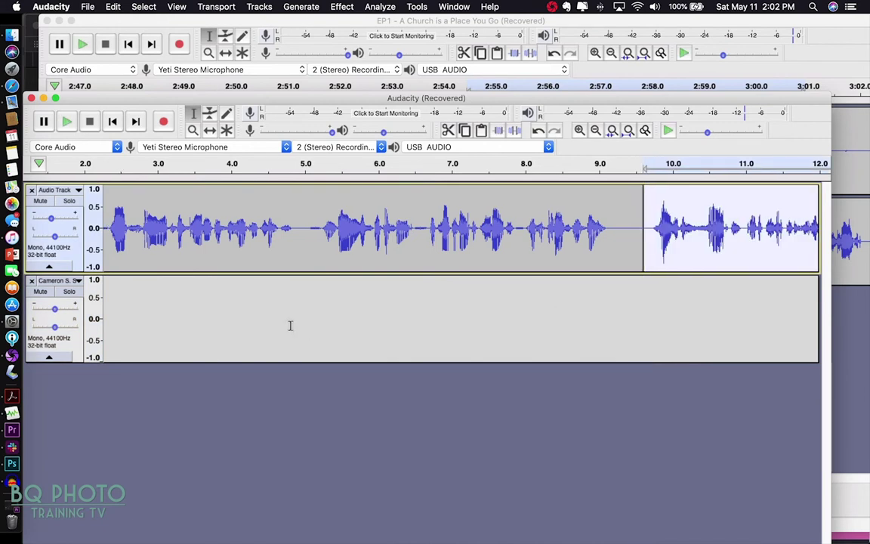
scroll(291, 325, left, 3)
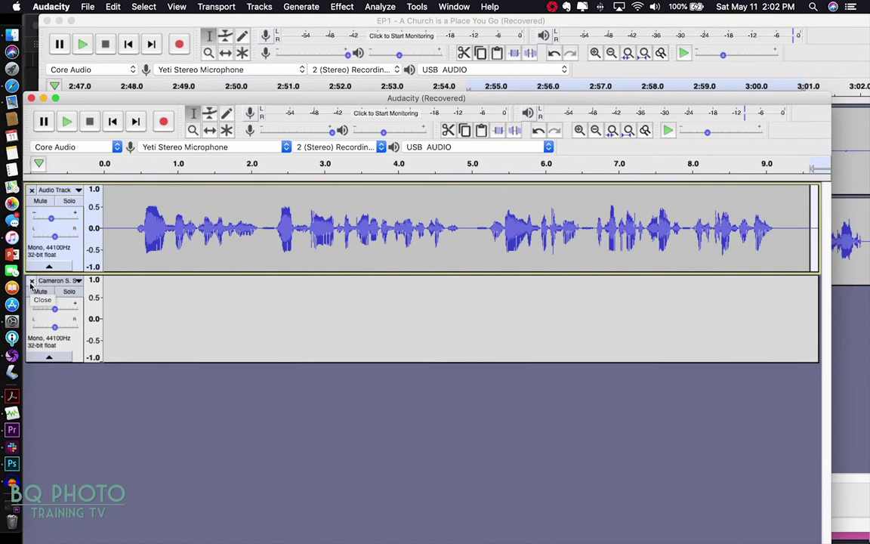
click(32, 281)
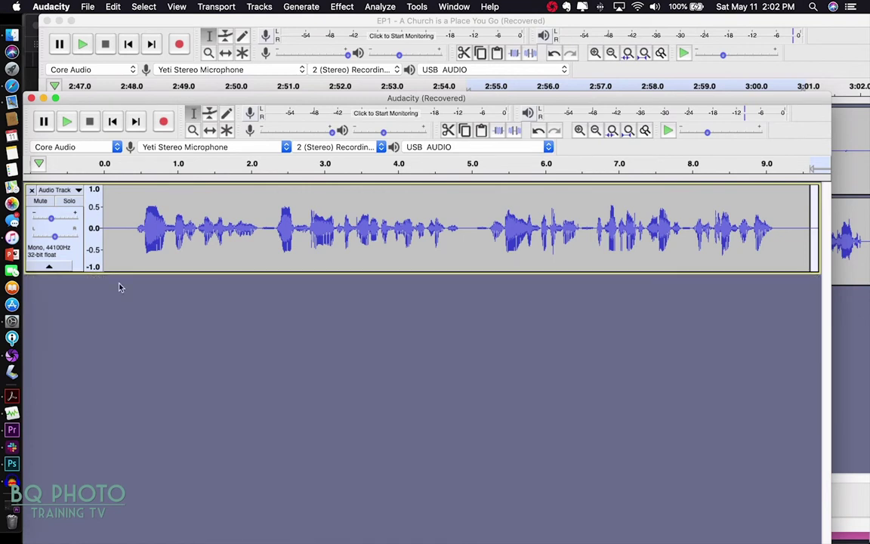
Step: Play the combined track from its start through the pasted clip, and return to the start
click(105, 164)
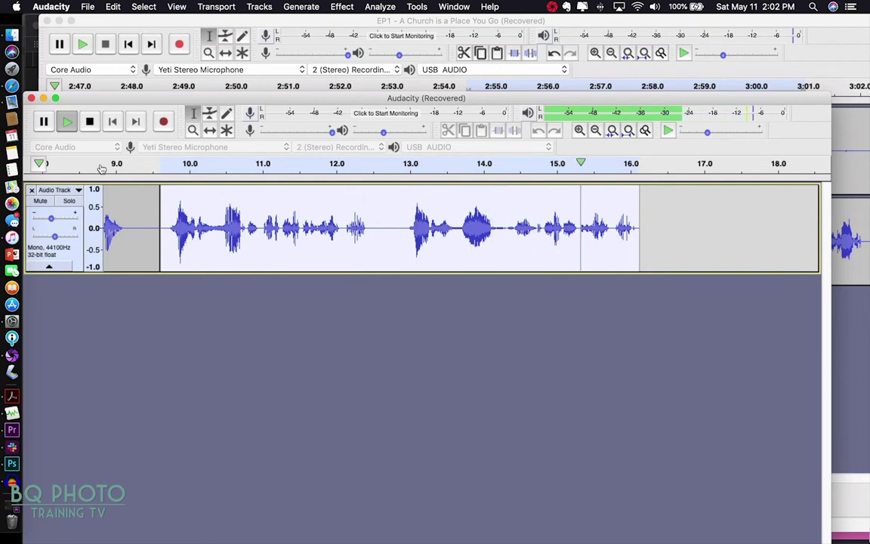
key(Home)
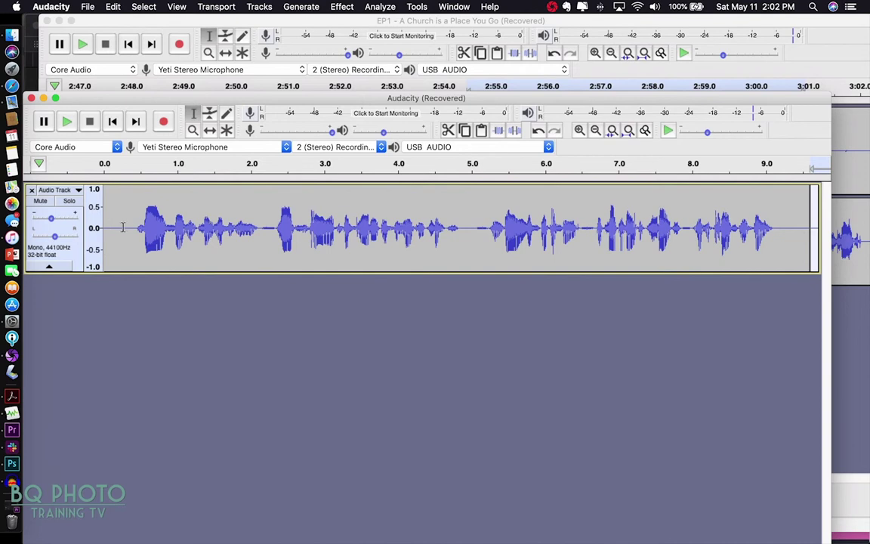
Step: Capture a noise profile from the quiet opening of the track, up to about 0.25 s
drag(122, 227, 101, 228)
click(302, 7)
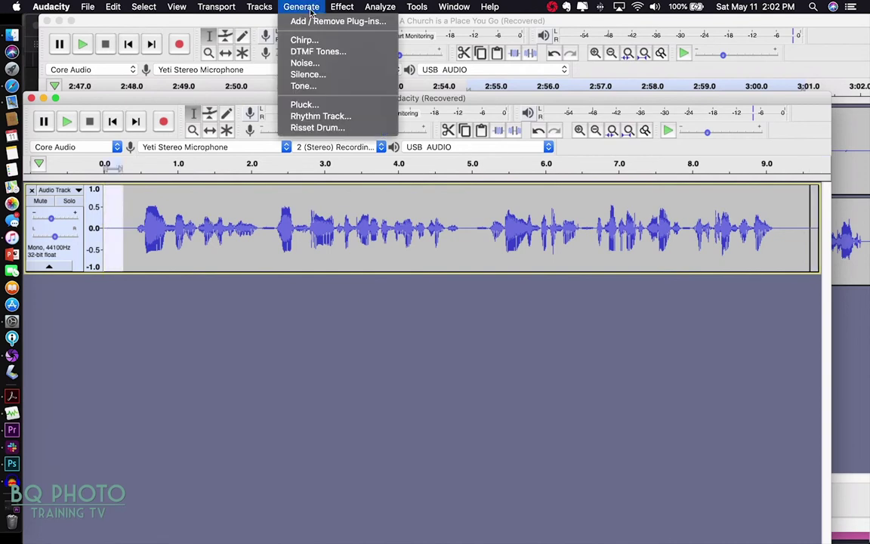
mouse_move(341, 6)
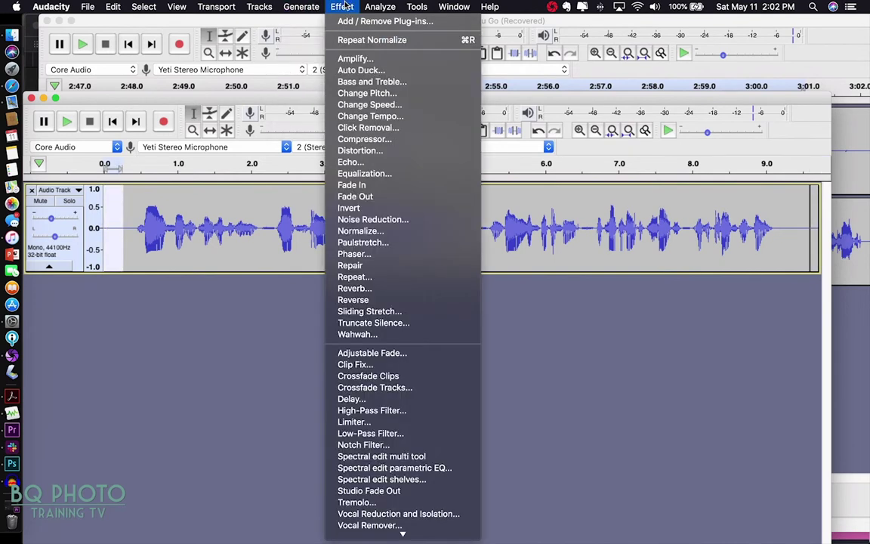
click(373, 220)
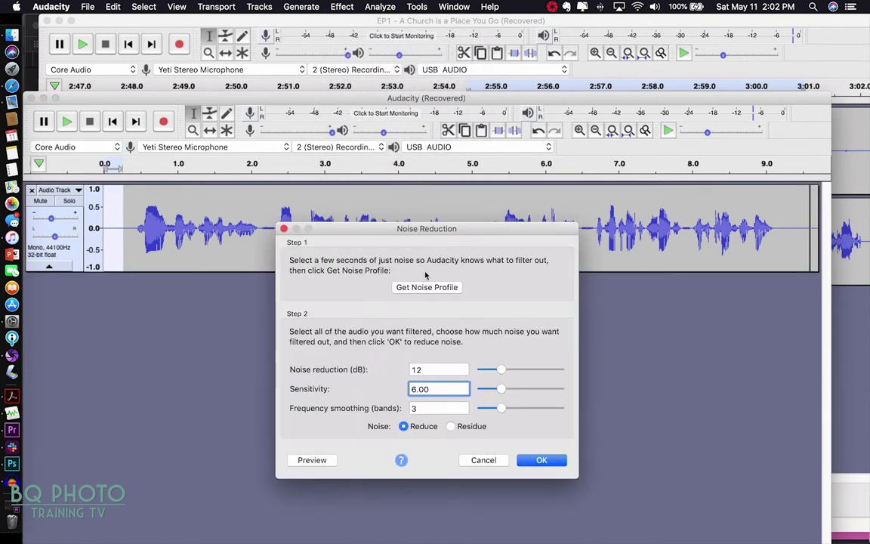
click(417, 288)
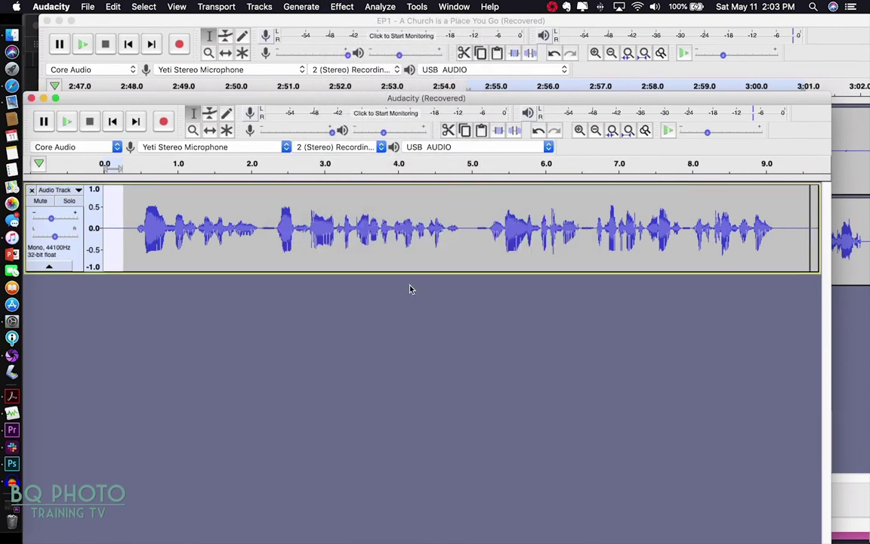
Step: Apply Noise Reduction to the entire track with the same settings
key(super+a)
click(301, 7)
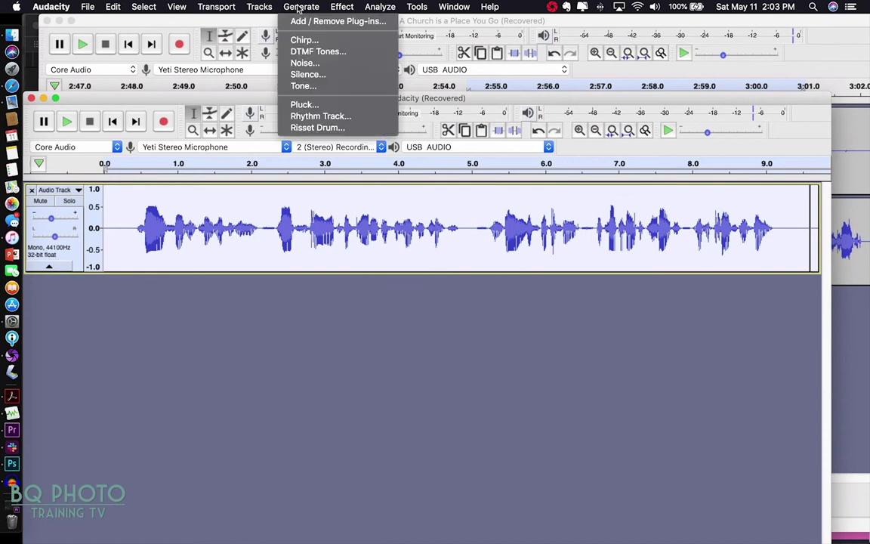
mouse_move(342, 6)
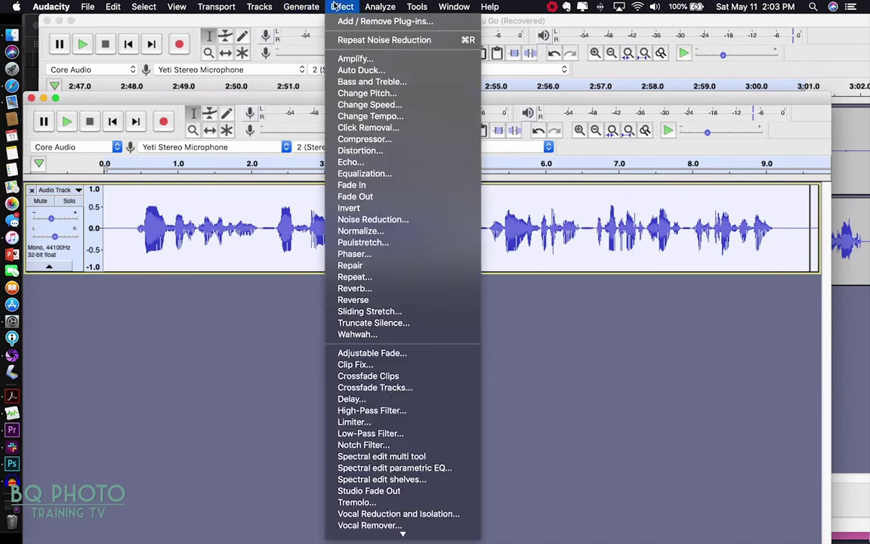
click(359, 40)
scroll(397, 221, right, 5)
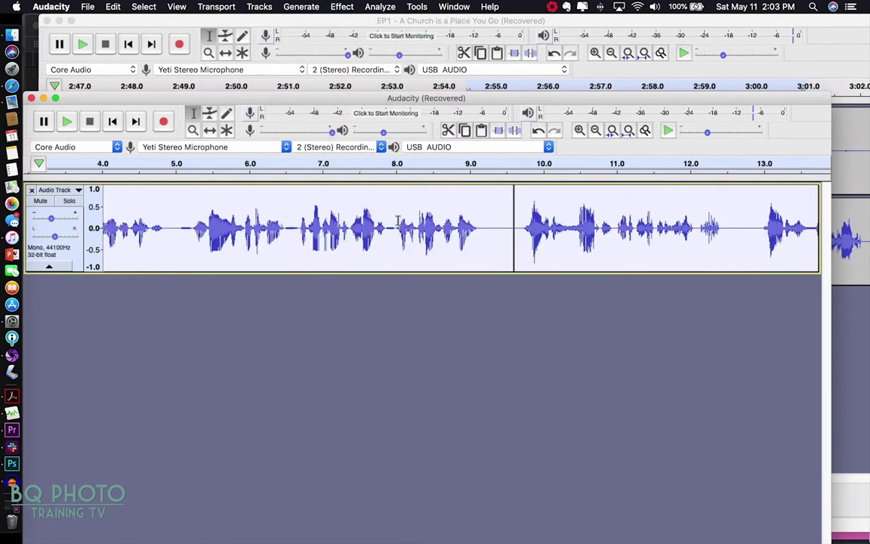
scroll(398, 220, left, 3)
scroll(227, 226, left, 3)
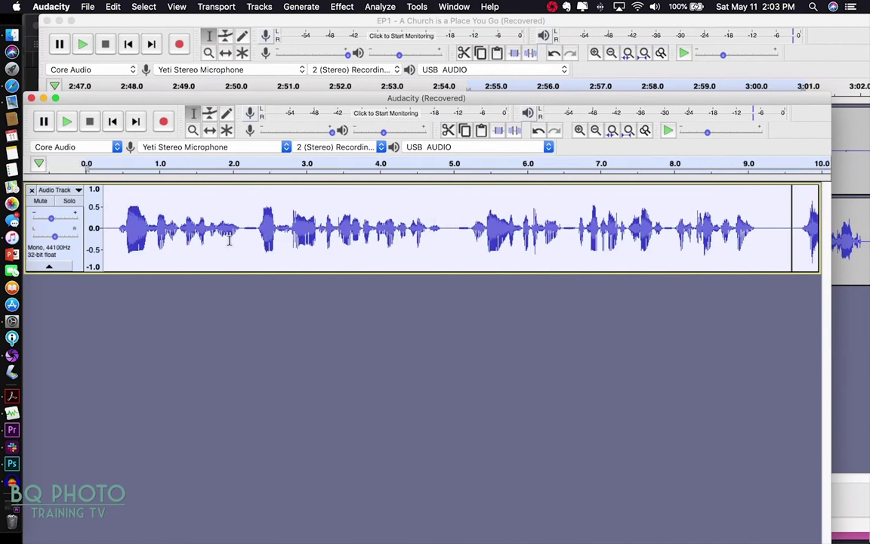
Step: Play from the pause after the first phrase, and repeat Noise Reduction on the pause from about 2.1 s to 2.3 s
click(248, 236)
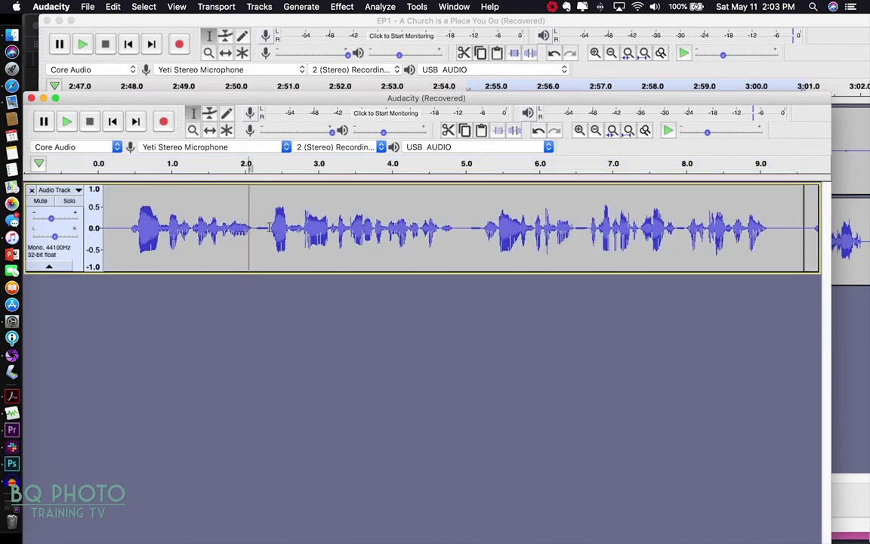
click(256, 228)
key(space)
key(space)
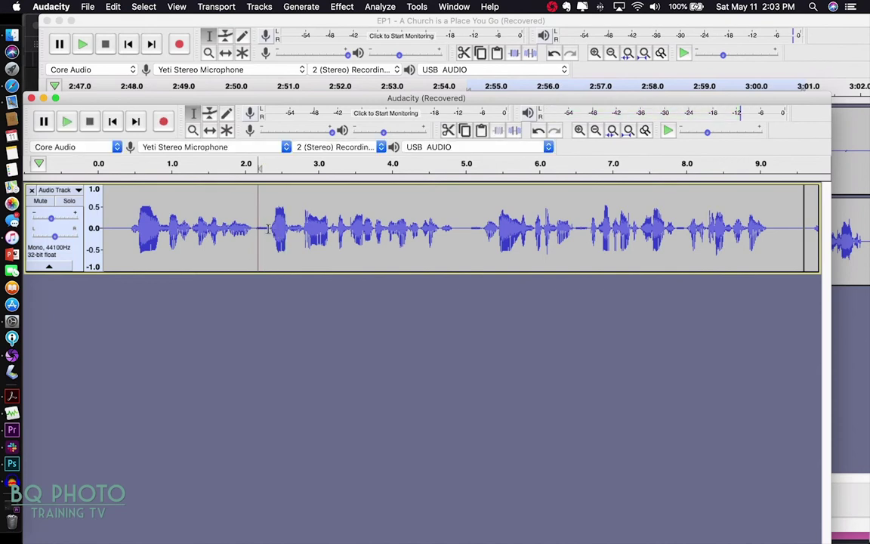
drag(268, 229, 255, 241)
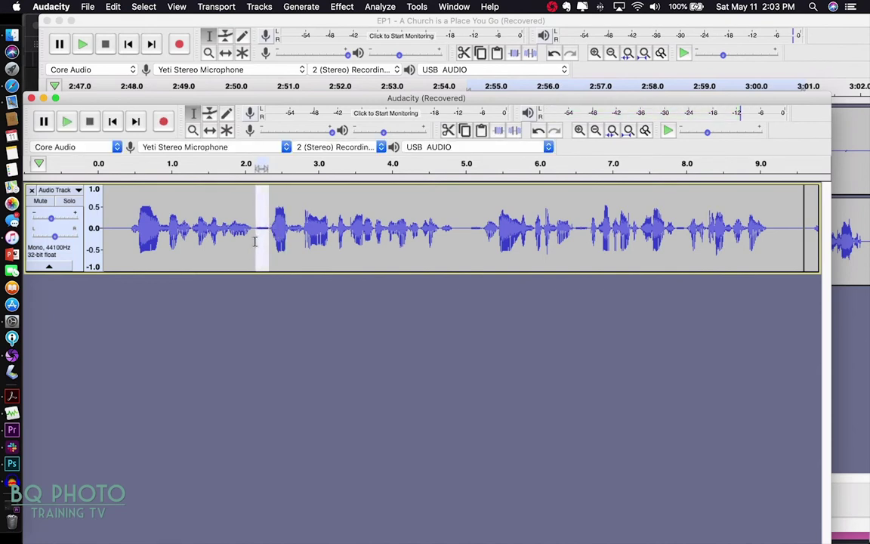
click(343, 7)
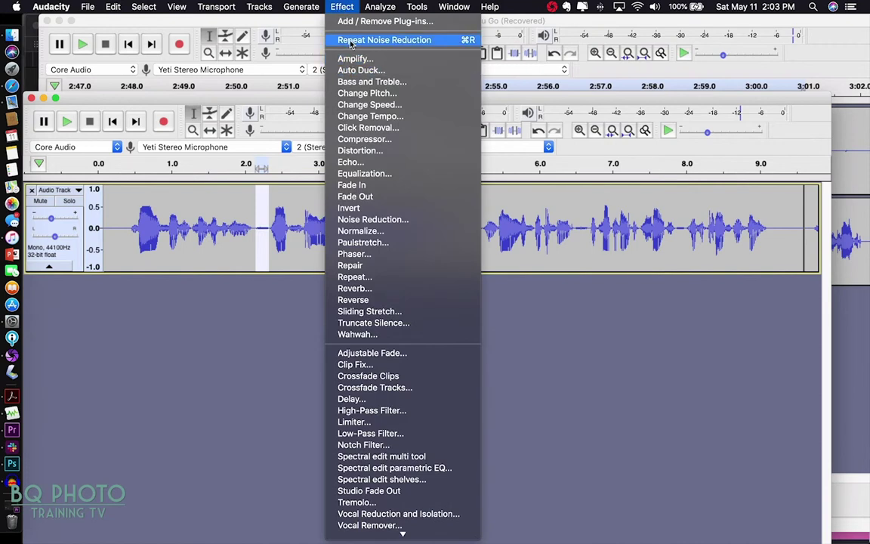
click(350, 41)
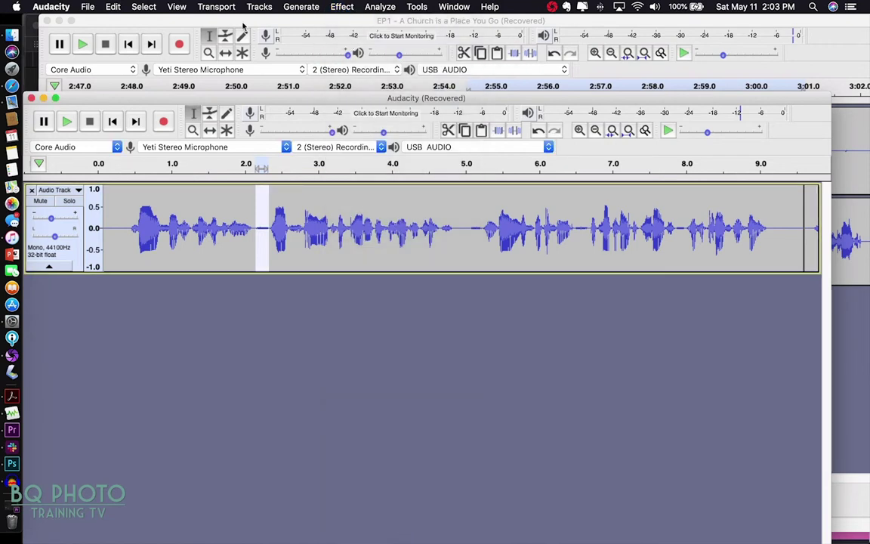
Step: Replace the selected pause after the first phrase with silence of the same length, and play the track from about 1.1 s
click(295, 9)
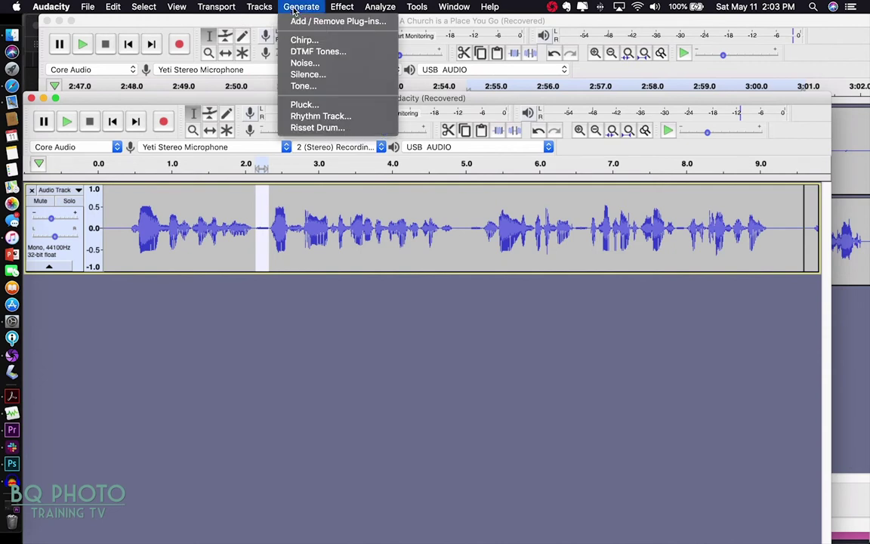
click(307, 75)
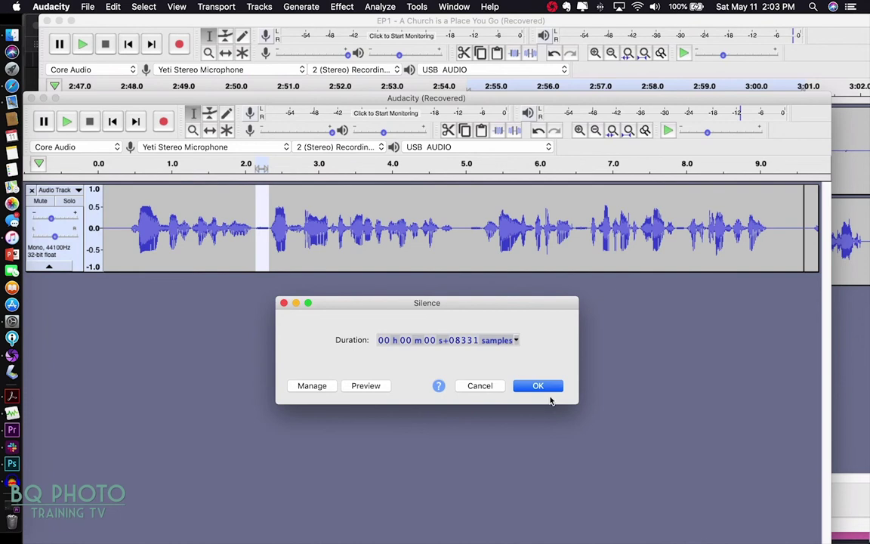
click(544, 387)
click(181, 164)
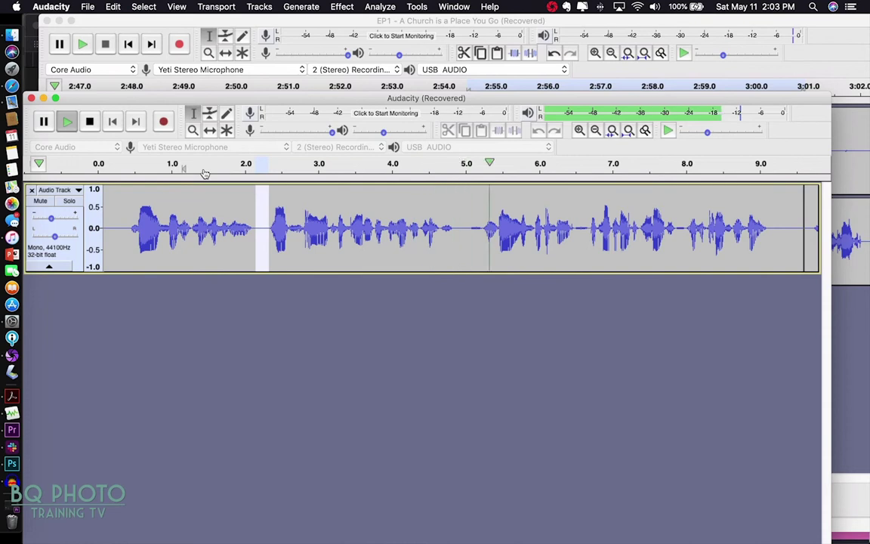
key(space)
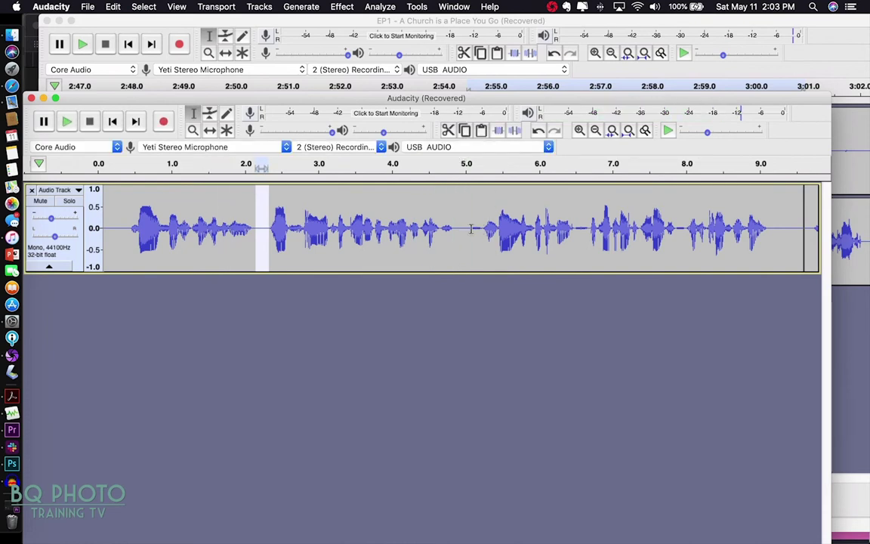
Step: Replace the pause from about 5.1 s to 5.2 s with generated silence of the same length
drag(471, 232, 481, 234)
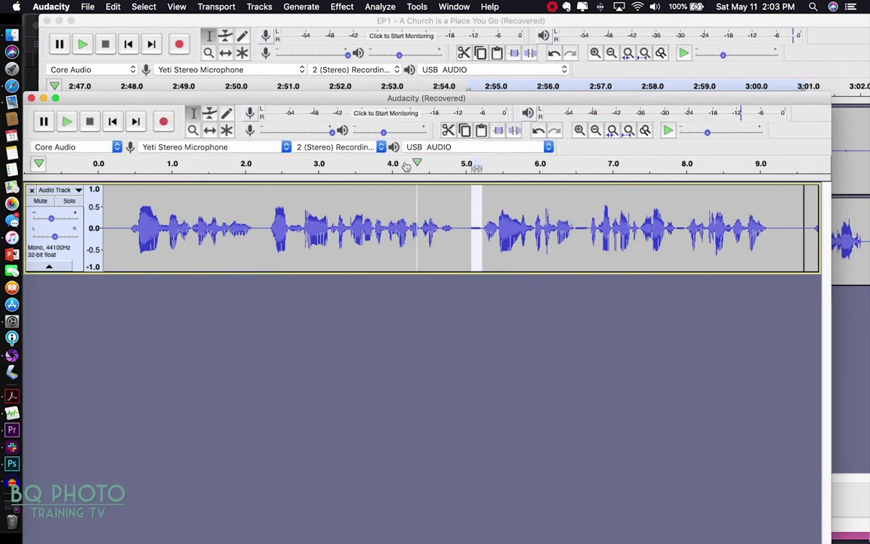
click(258, 6)
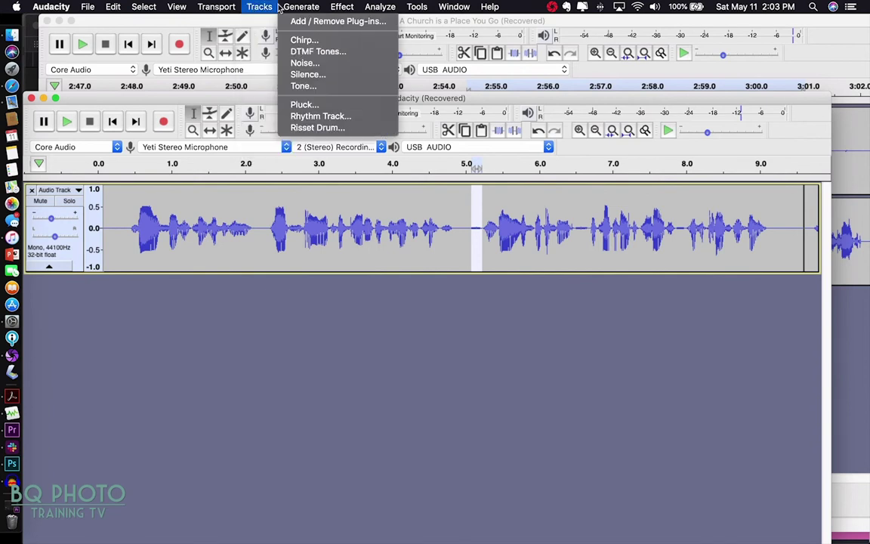
click(307, 74)
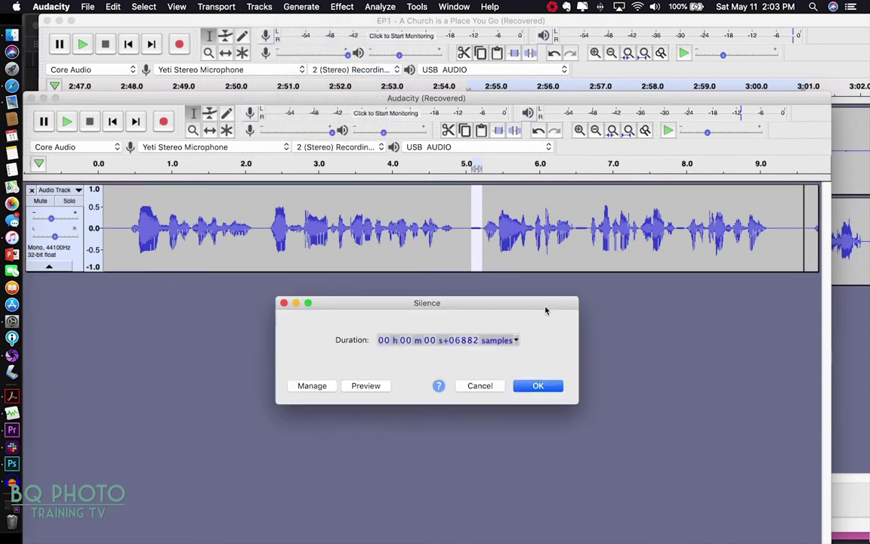
click(538, 386)
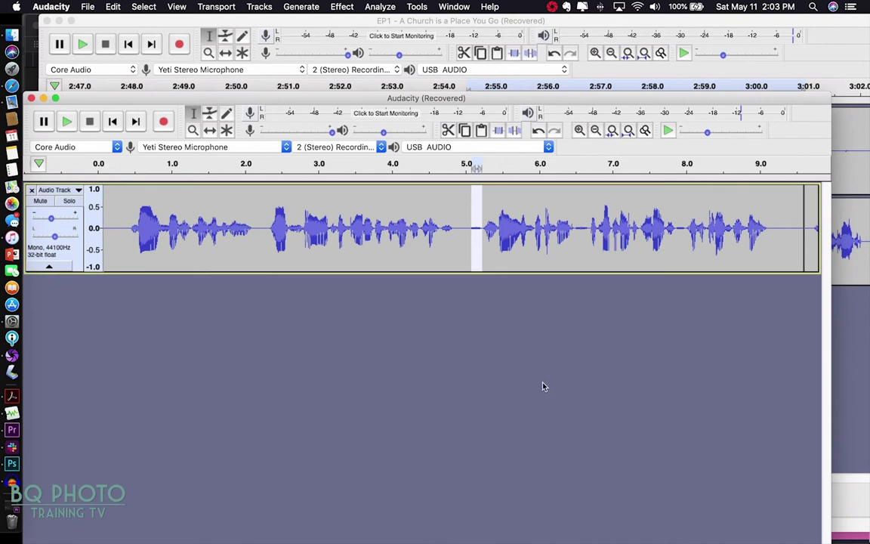
Step: Replace the pause from about 6.5 s to 6.6 s with generated silence of the same length
drag(577, 230, 588, 234)
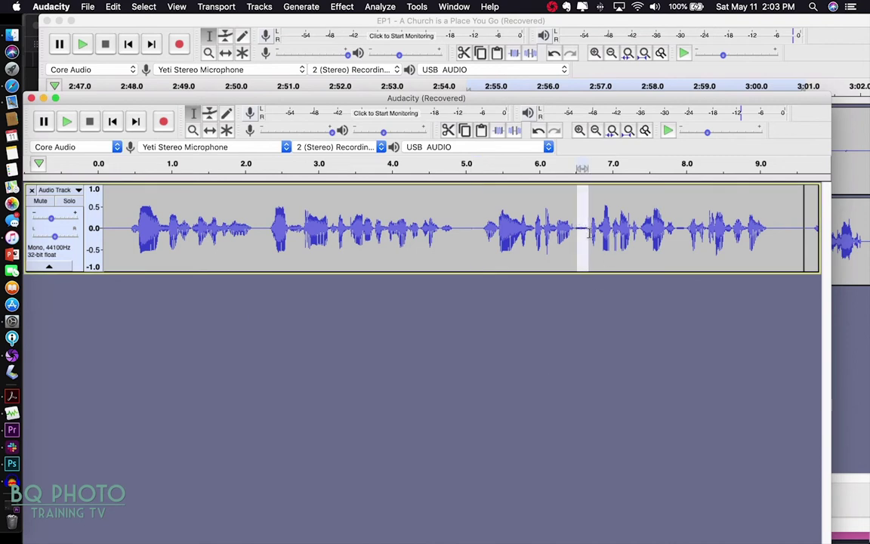
click(293, 7)
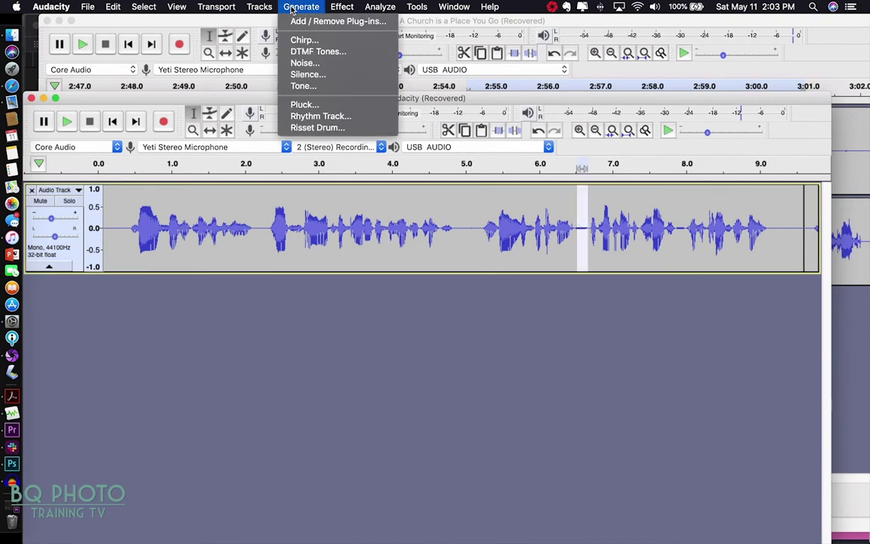
click(300, 75)
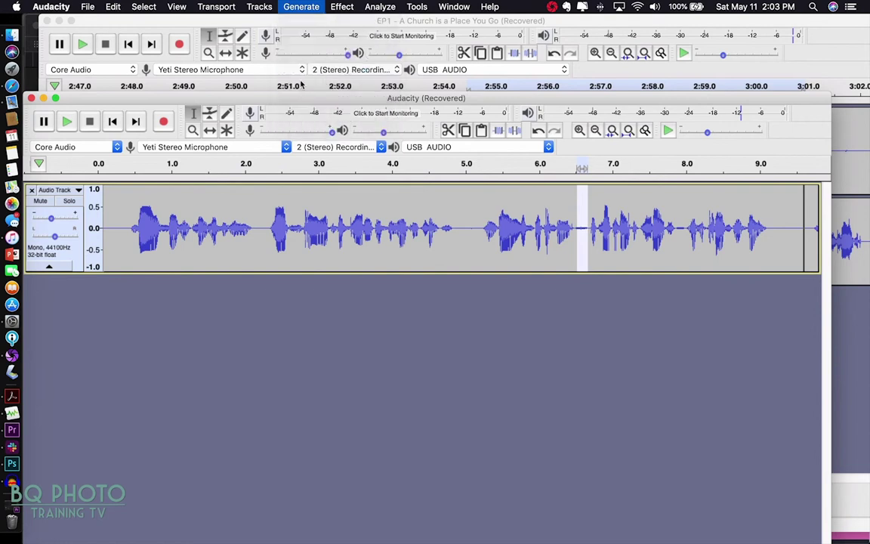
click(539, 386)
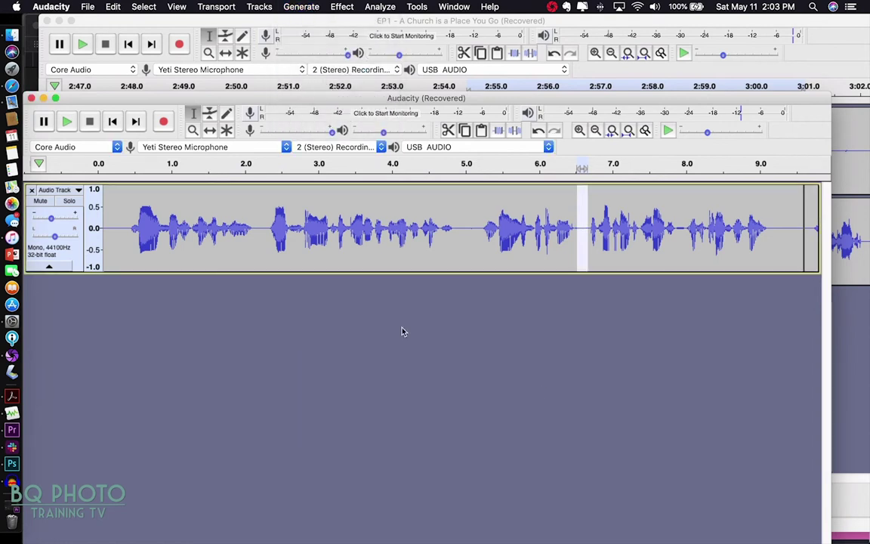
Step: Play the track from its start into the second clip
click(104, 166)
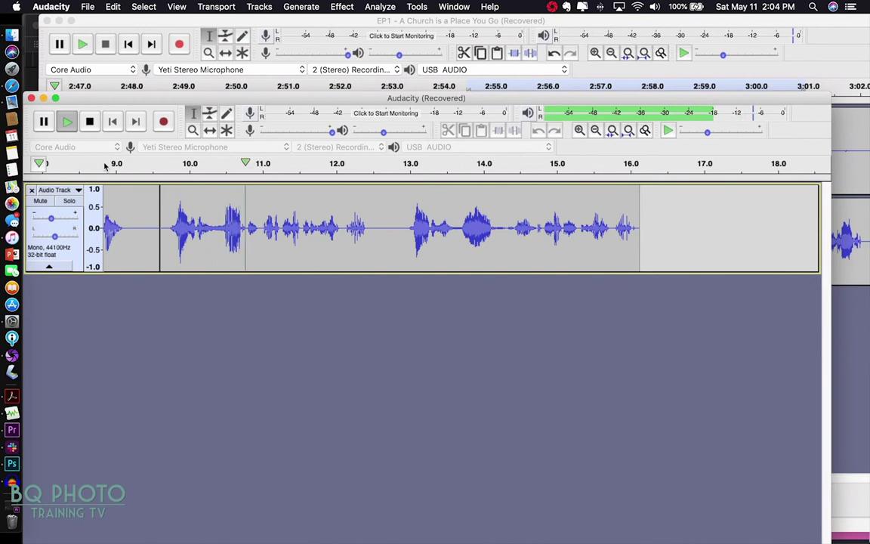
key(space)
scroll(117, 208, left, 10)
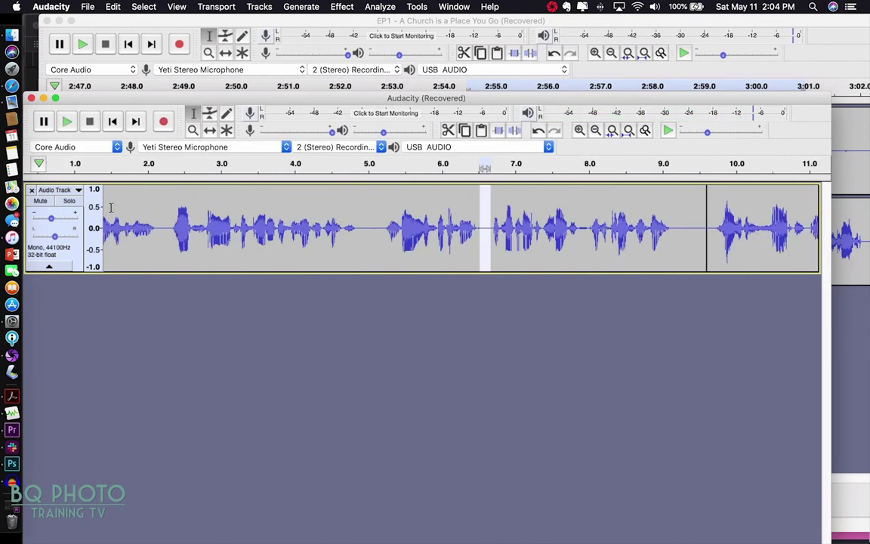
Step: Delete the silent opening of the track up to about 0.3 s, and play the trimmed start
drag(128, 226, 95, 235)
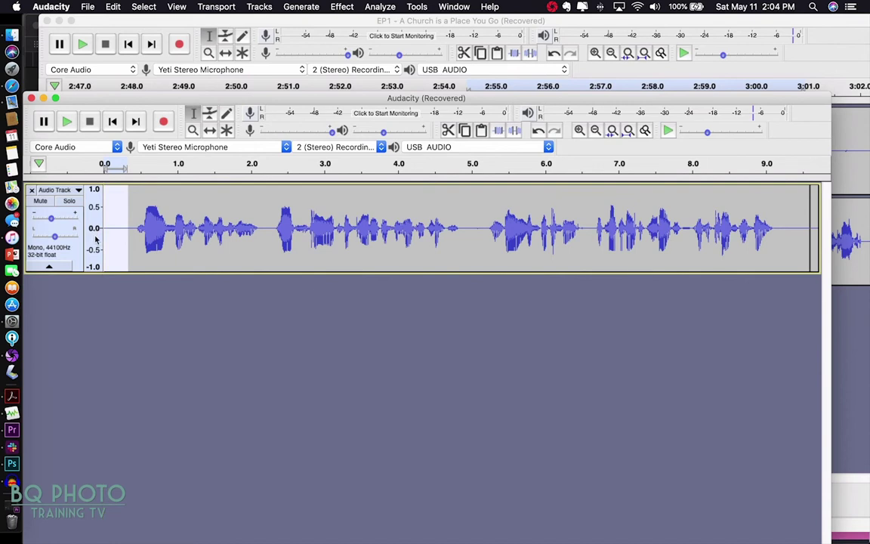
key(Delete)
key(space)
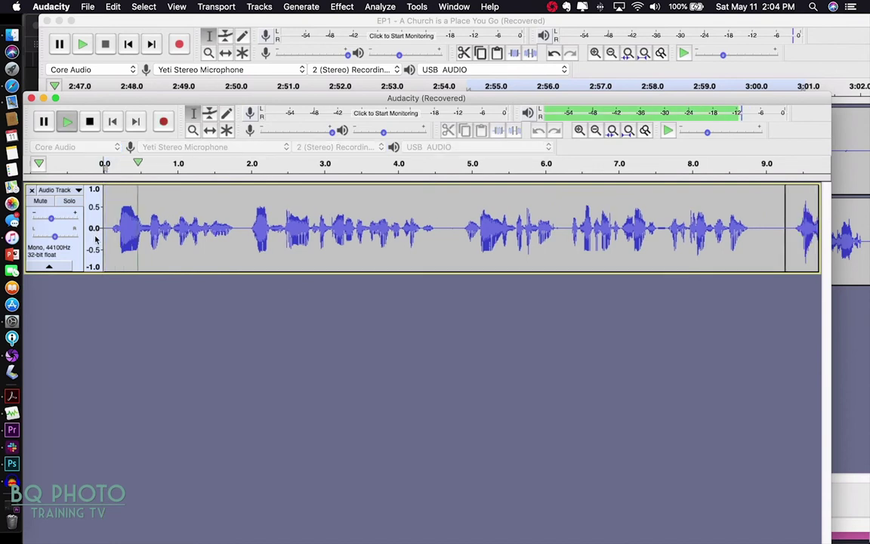
key(space)
Step: Shorten the pauses at about 1.9 s and from about 4.5 s to 4.7 s, and play the track from its start
click(242, 227)
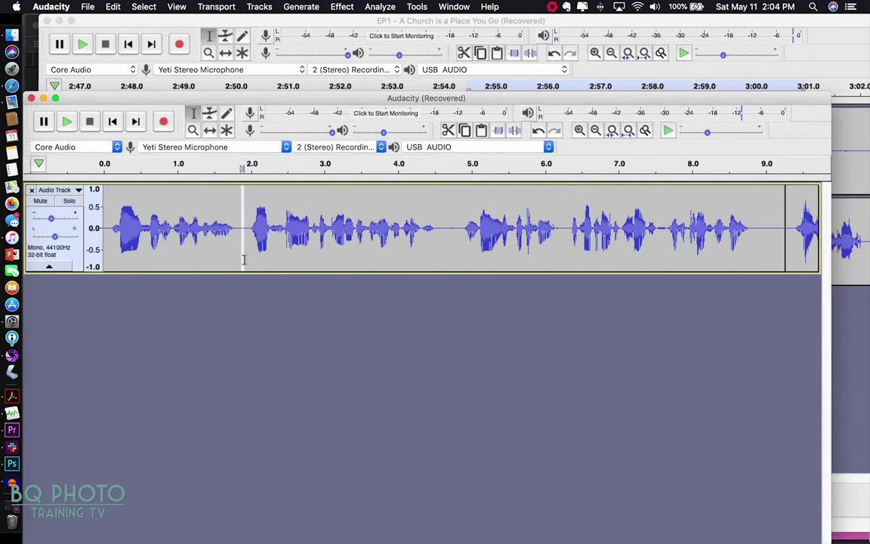
key(Delete)
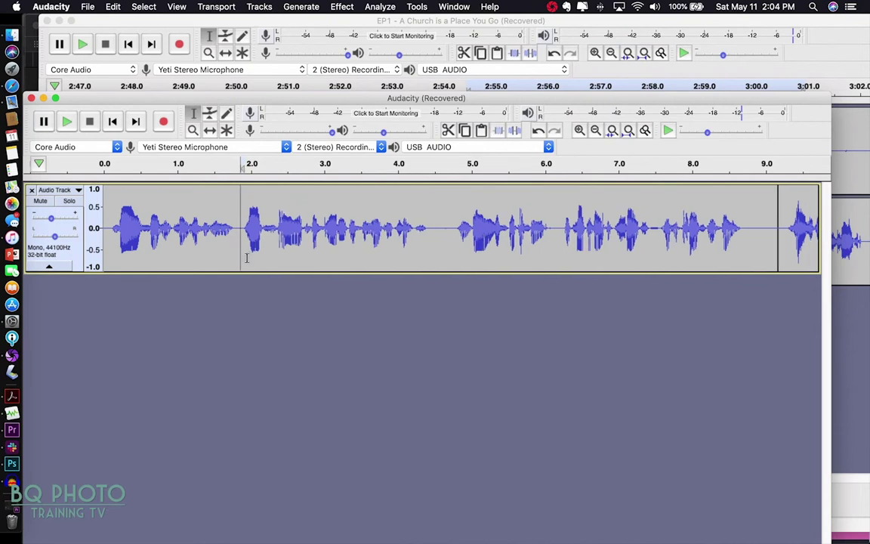
drag(436, 227, 448, 260)
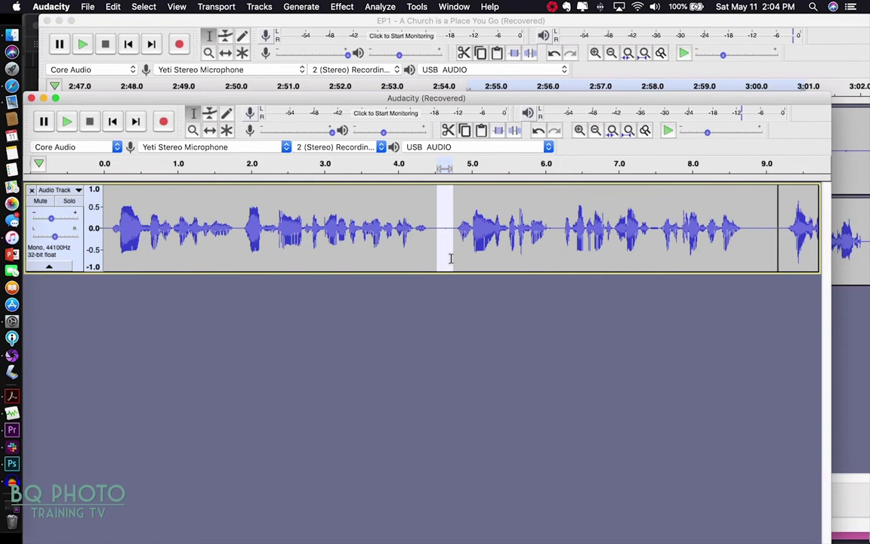
key(Delete)
click(103, 163)
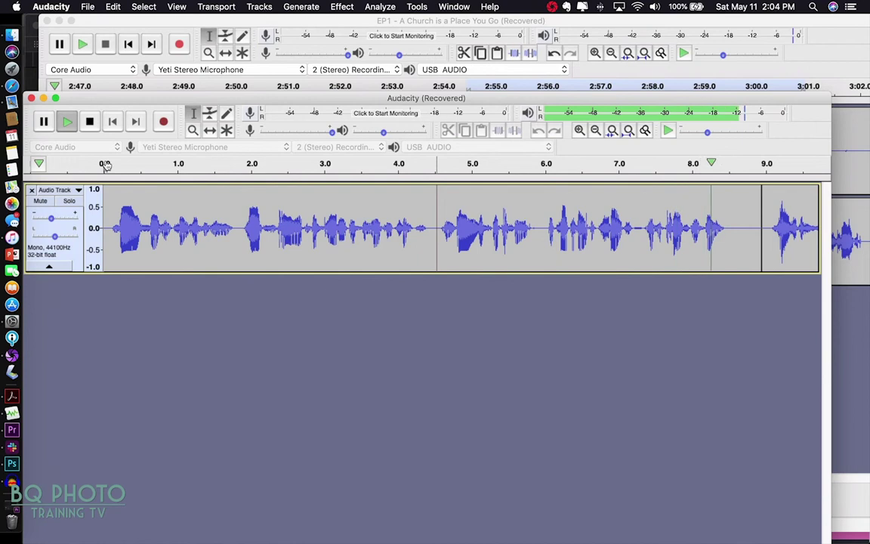
key(space)
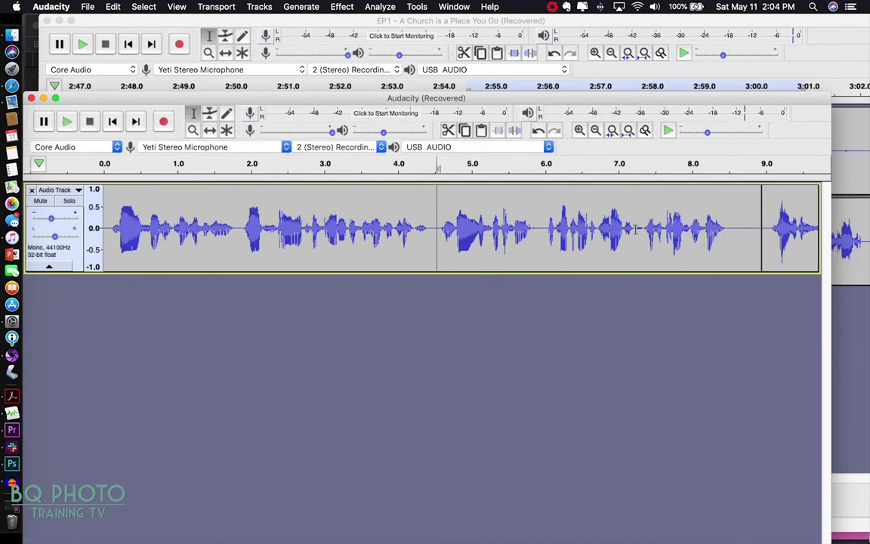
Step: Replace the pause from about 7.2 s to 7.3 s with generated silence of the same length
drag(636, 230, 643, 239)
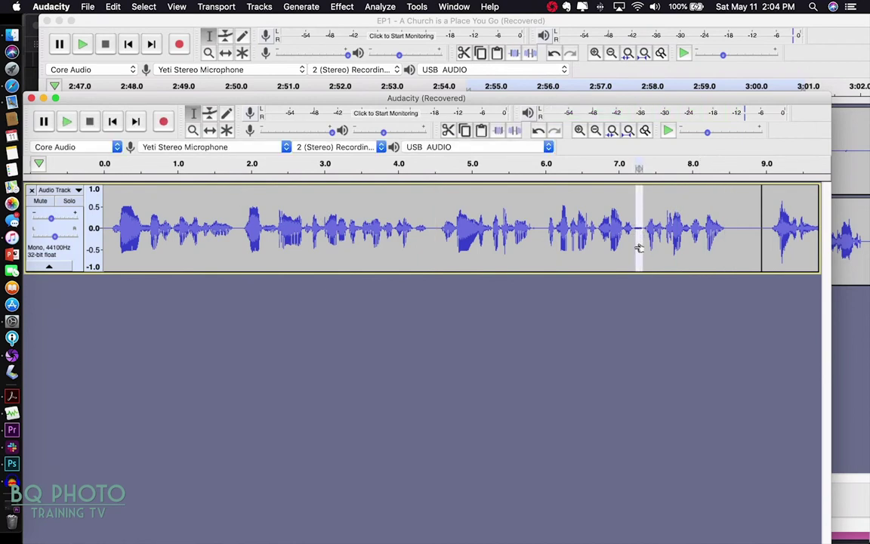
click(306, 4)
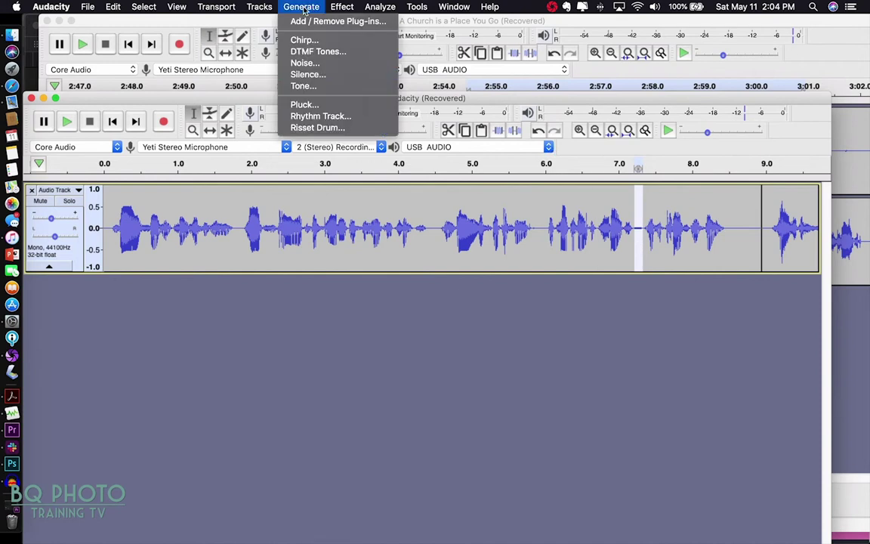
click(308, 74)
click(527, 387)
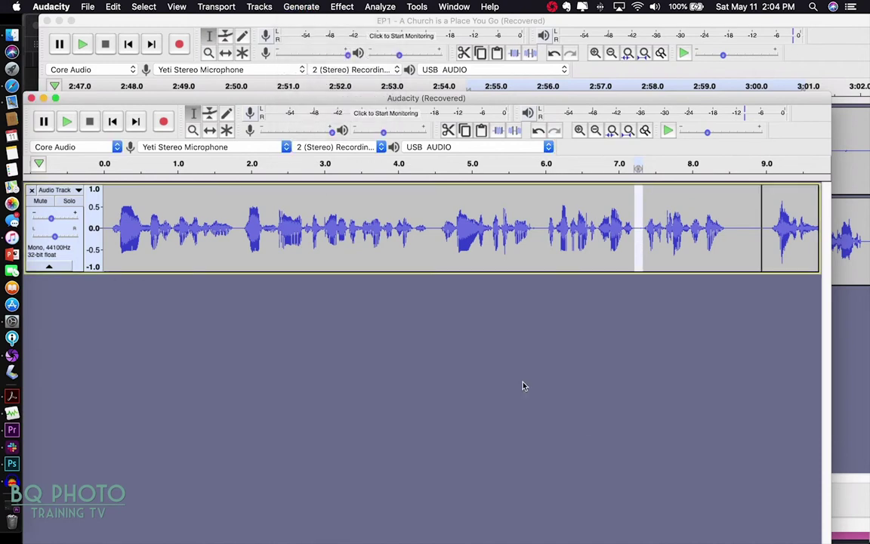
Step: Shorten the pauses at about 4.5 s and 5.9 s by deleting a short slice of silence from each
click(436, 226)
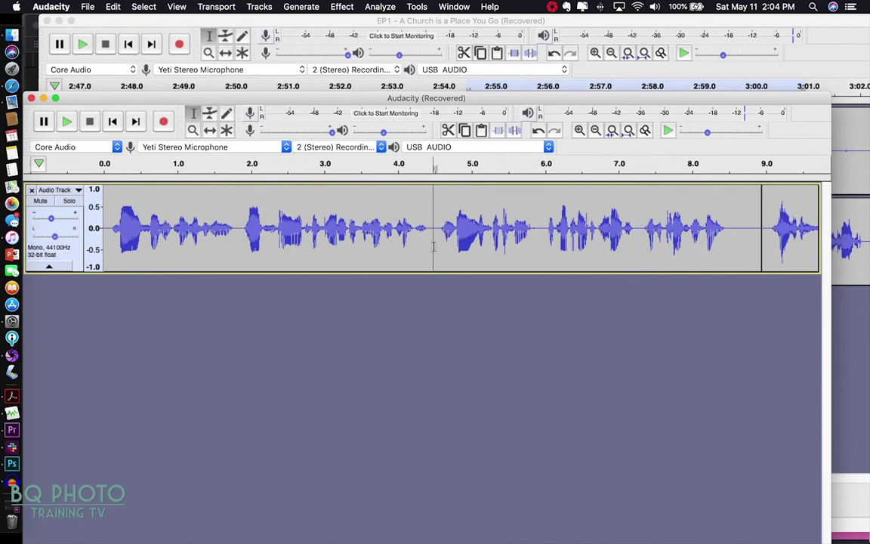
key(Delete)
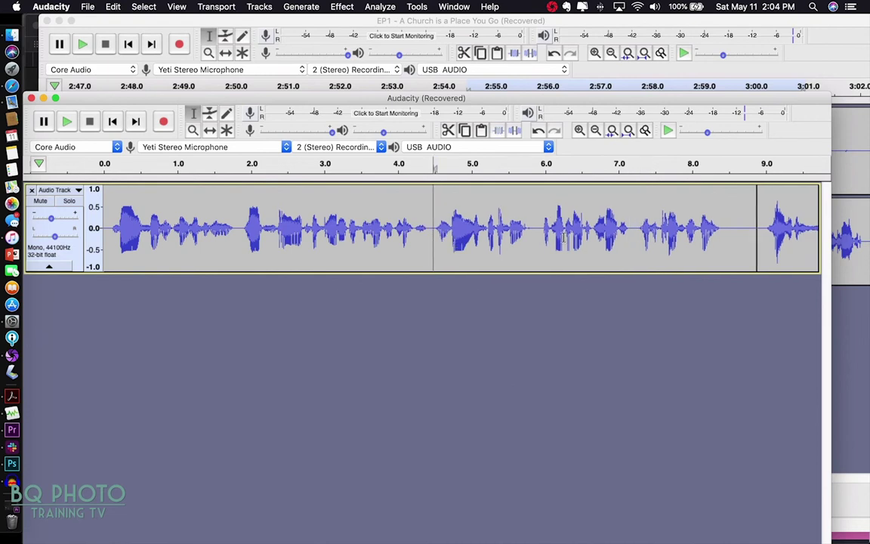
click(535, 222)
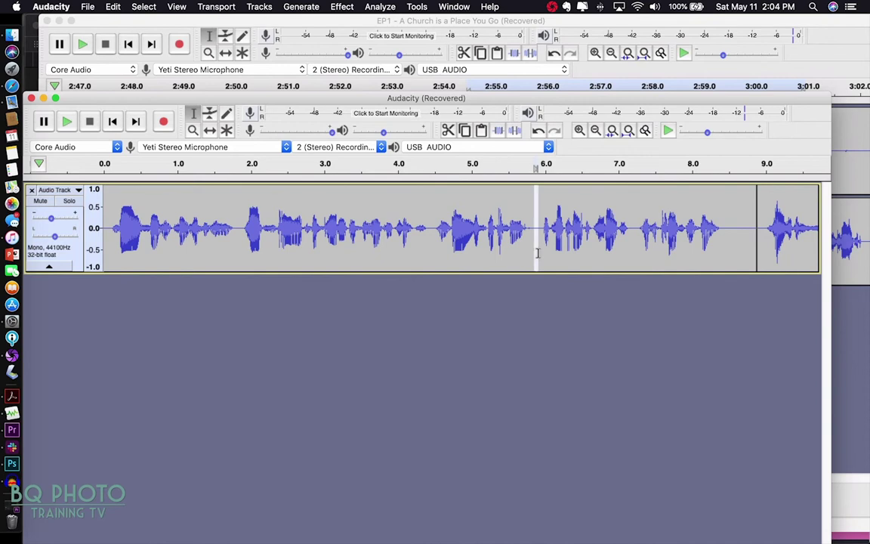
key(Delete)
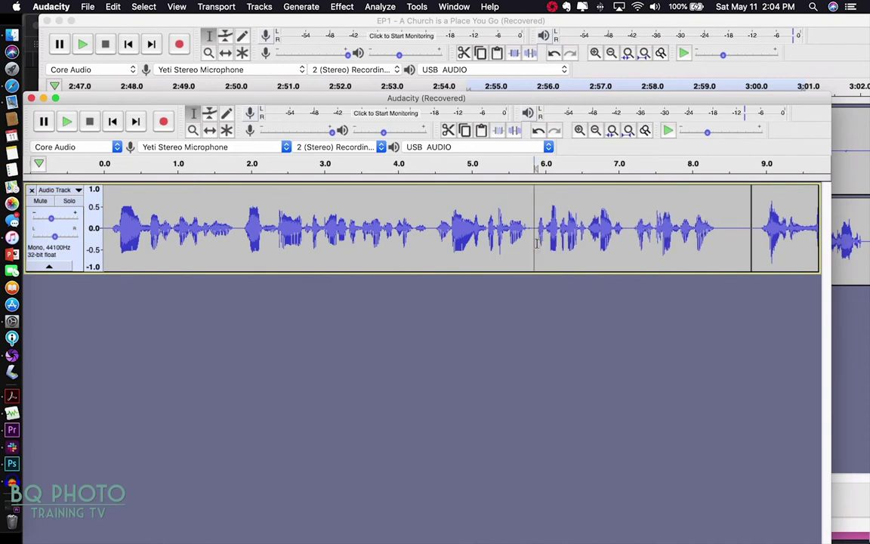
Step: Delete the silence from about 8.5 s to 8.8 s at the end of the first clip
scroll(538, 241, right, 10)
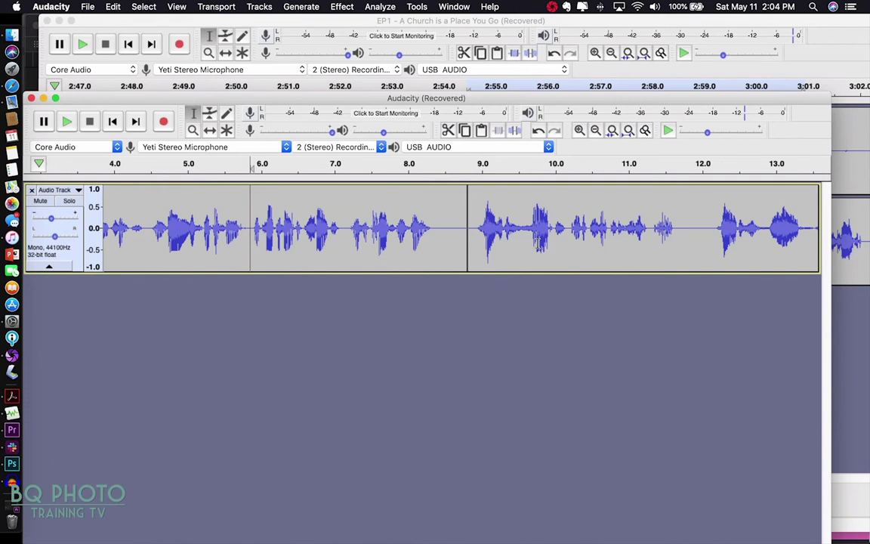
scroll(538, 241, right, 10)
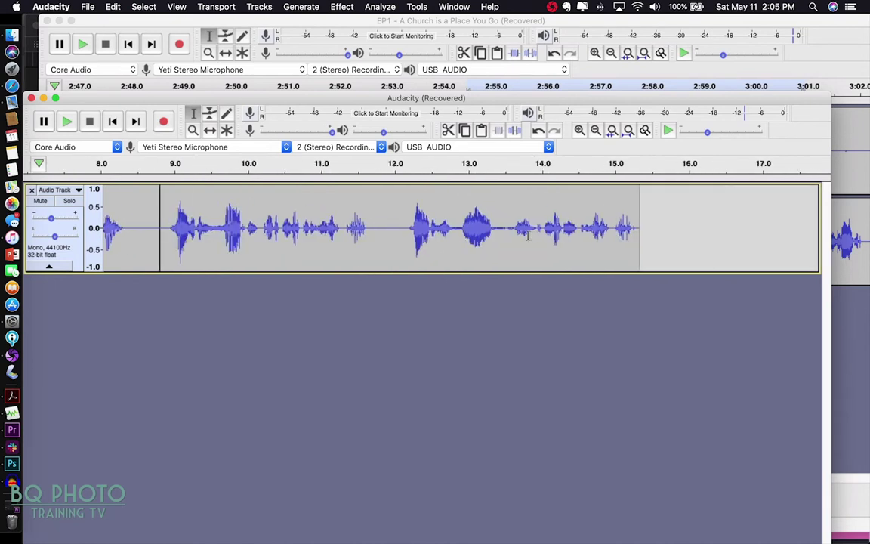
scroll(397, 201, left, 8)
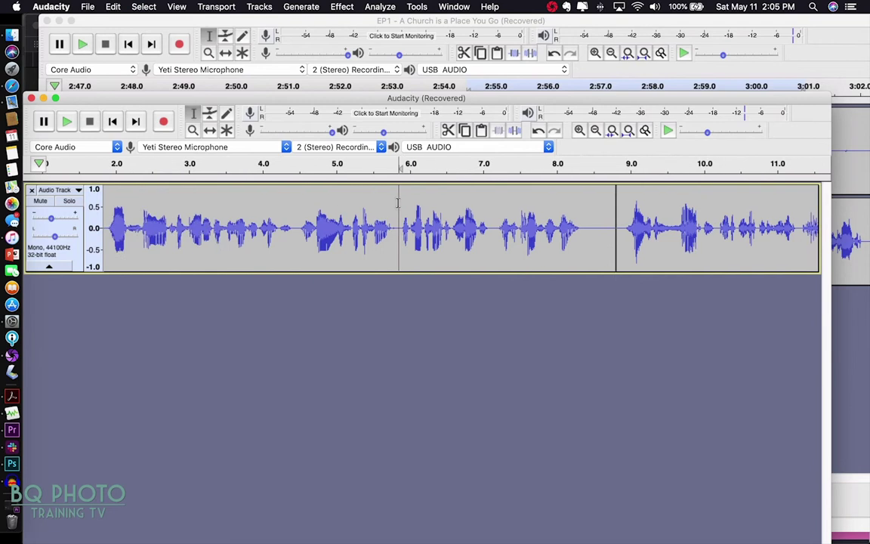
drag(406, 248, 422, 263)
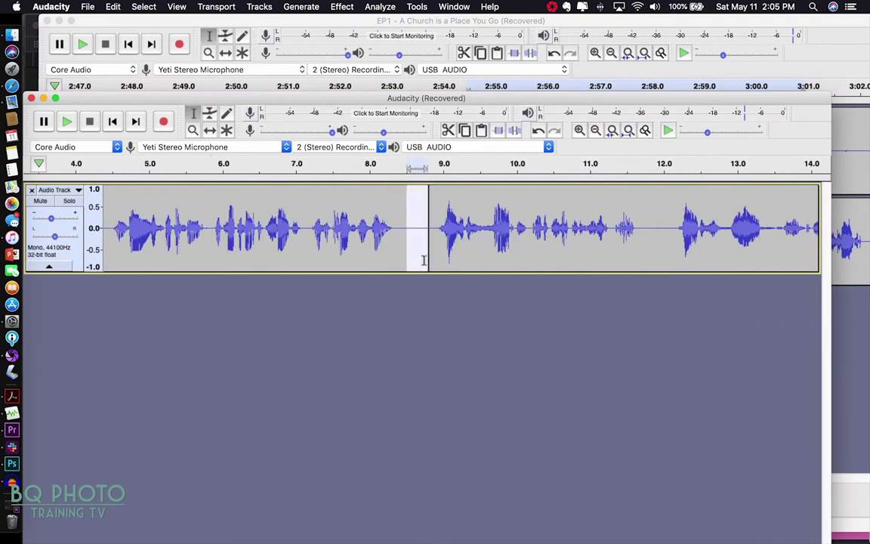
key(Delete)
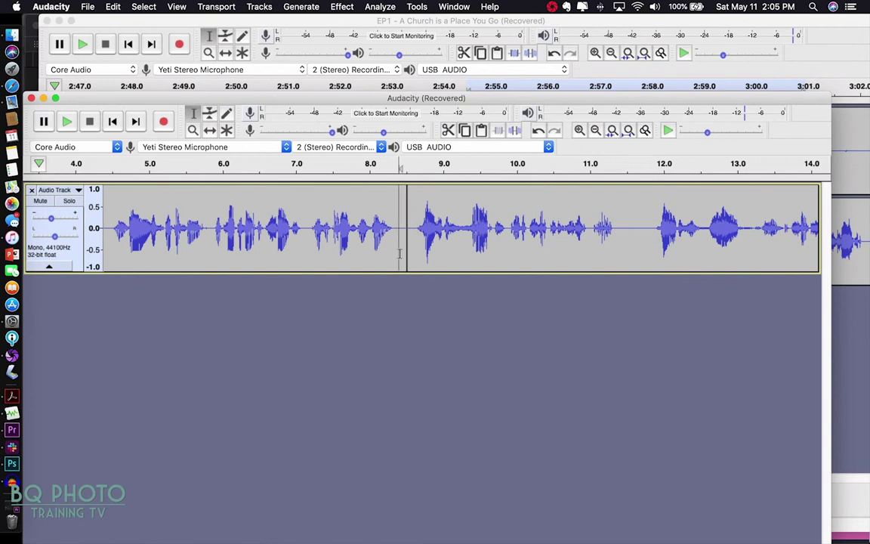
Step: Trim a short slice of remaining silence on each side of the clip boundary near 8.4 s
drag(399, 254, 402, 254)
key(Delete)
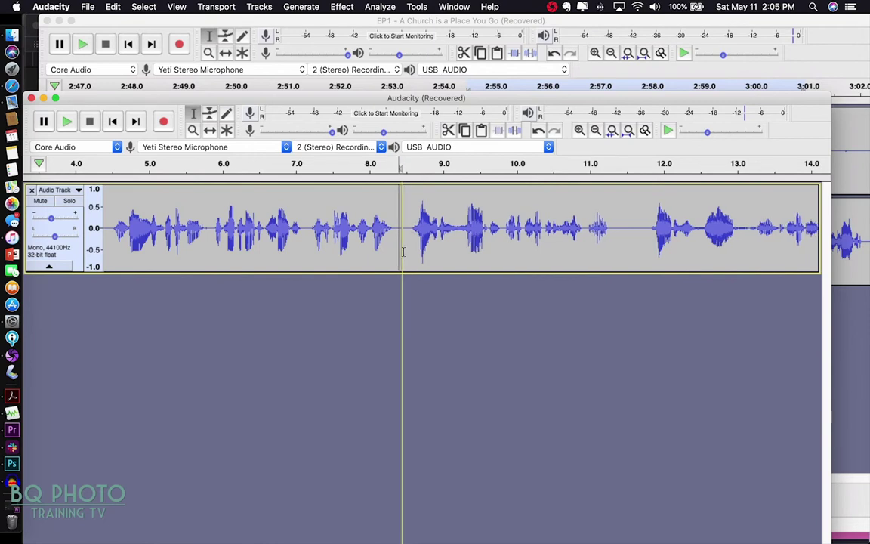
drag(407, 223, 411, 261)
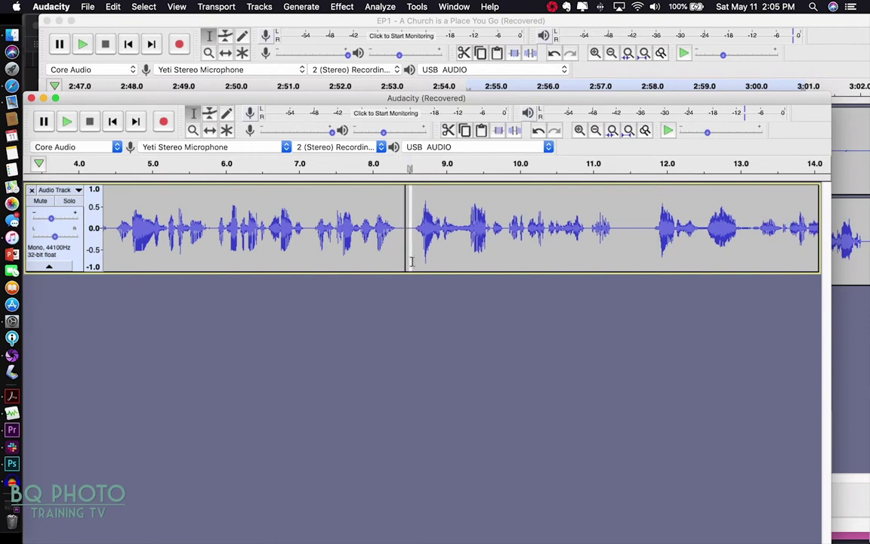
key(Delete)
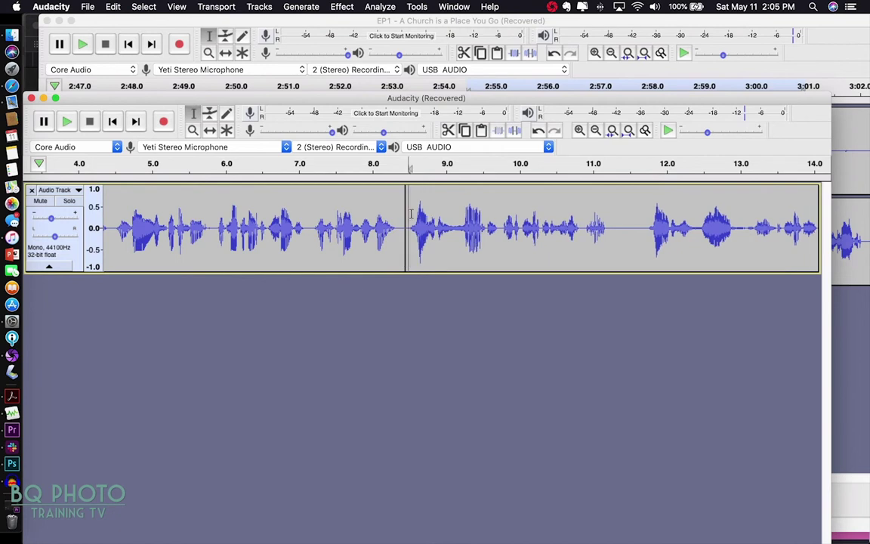
Step: Delete the pause from about 11.3 s to 11.7 s, and play the track from its start
drag(616, 212, 641, 264)
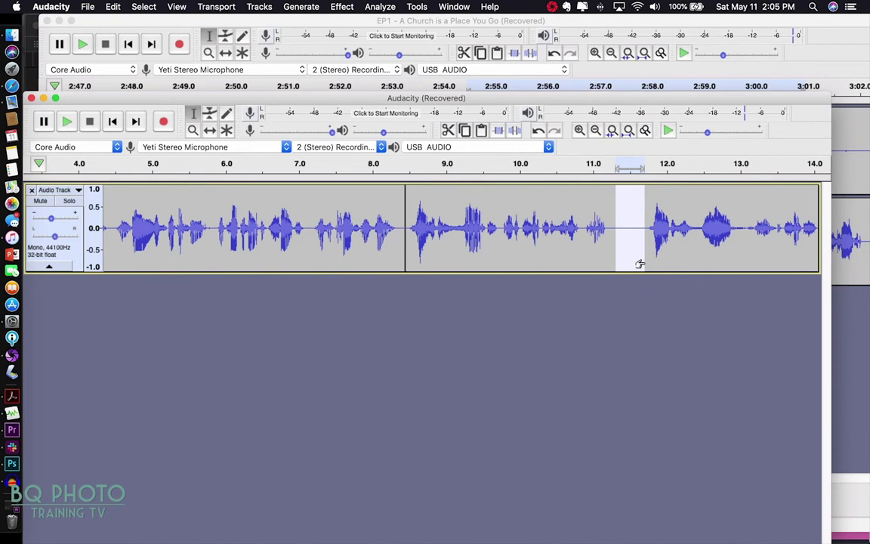
key(Delete)
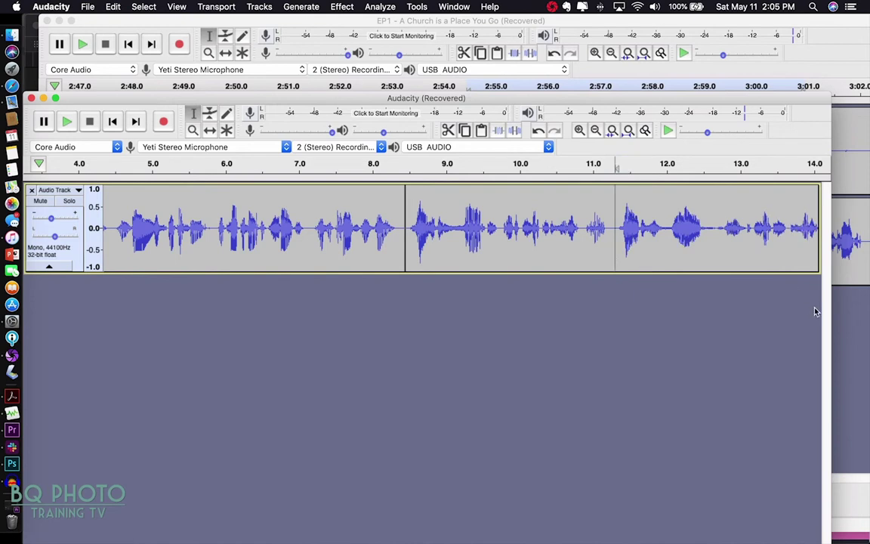
scroll(737, 292, right, 5)
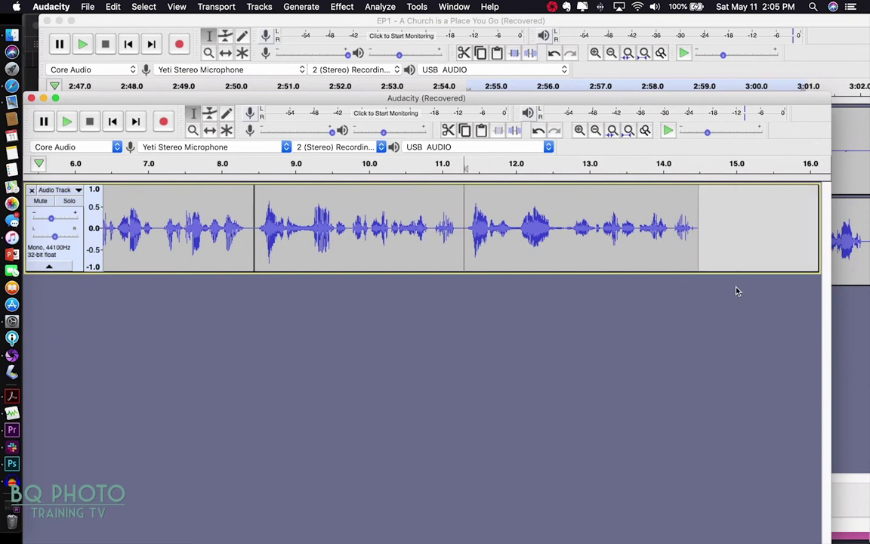
scroll(699, 284, left, 4)
scroll(356, 245, left, 5)
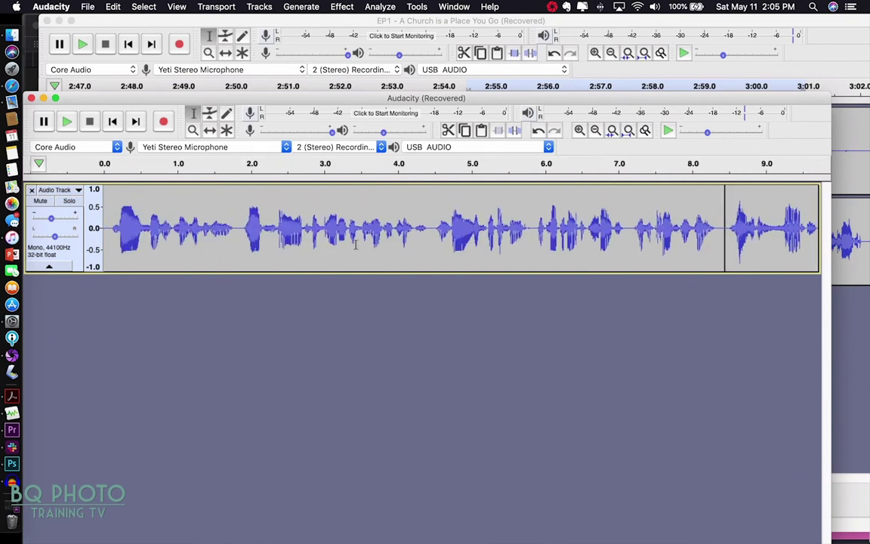
click(99, 164)
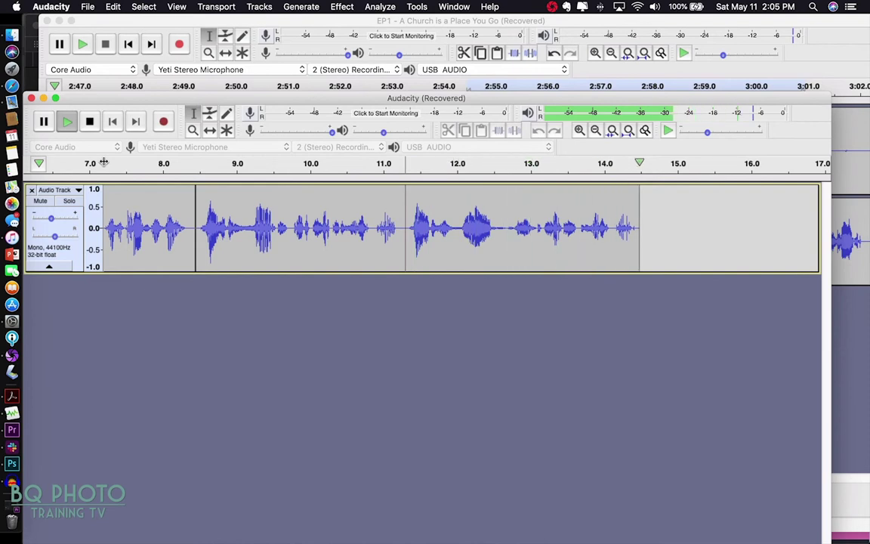
Step: Switch to the EP1 podcast project and play the upper track's clip from about 3:30.6 to 3:37.9
click(849, 297)
scroll(628, 243, right, 10)
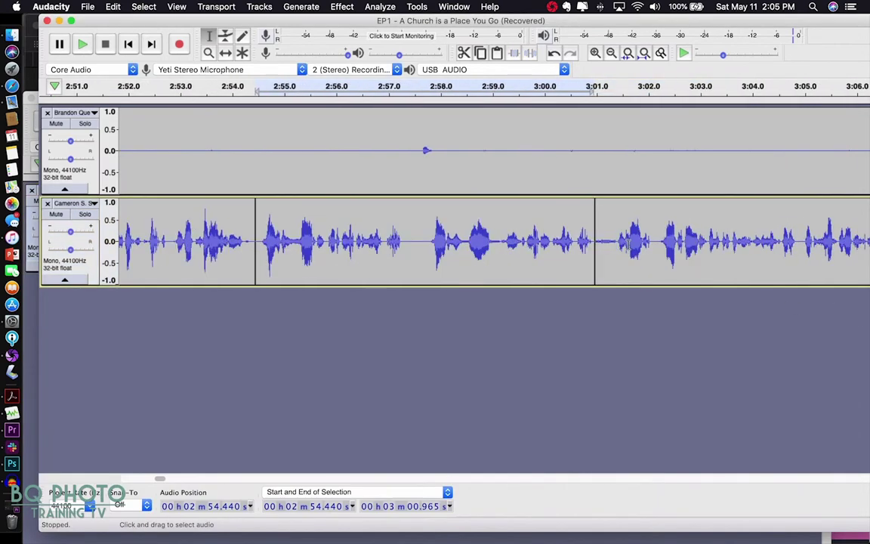
scroll(627, 244, right, 12)
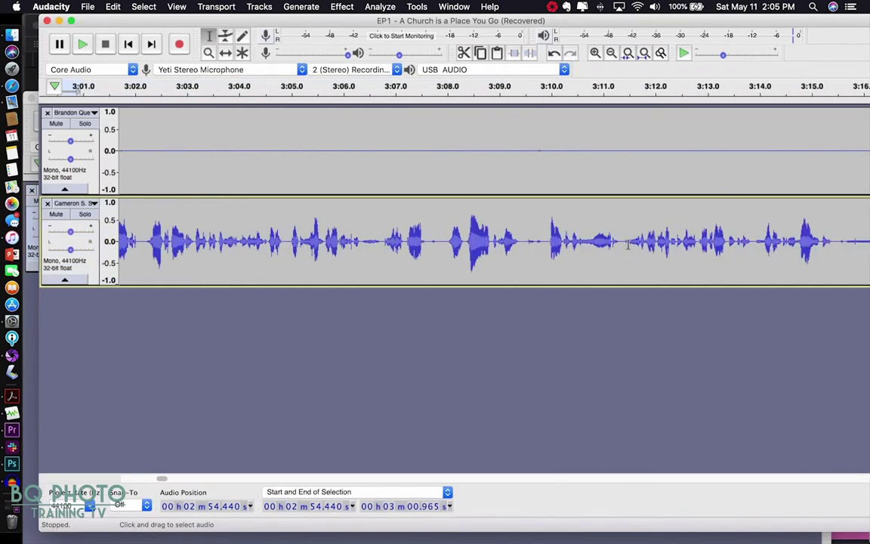
scroll(628, 244, right, 14)
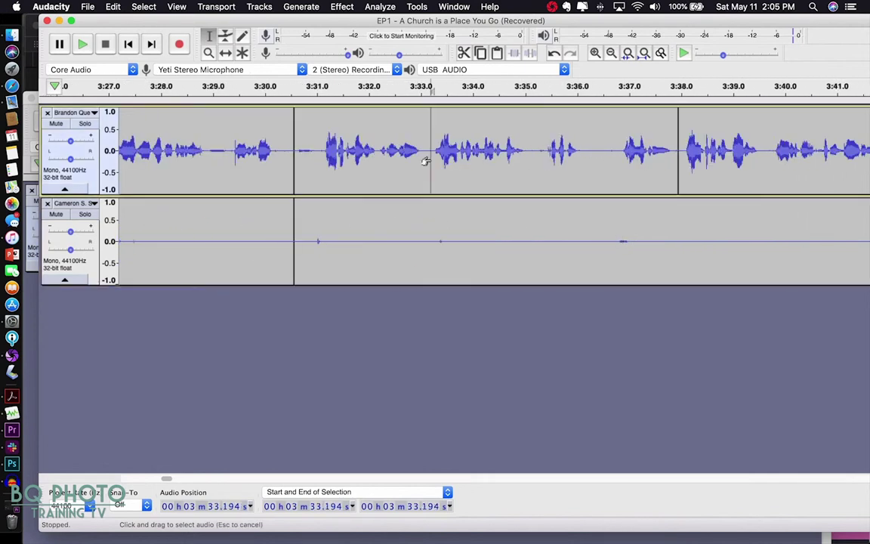
double_click(386, 144)
click(83, 45)
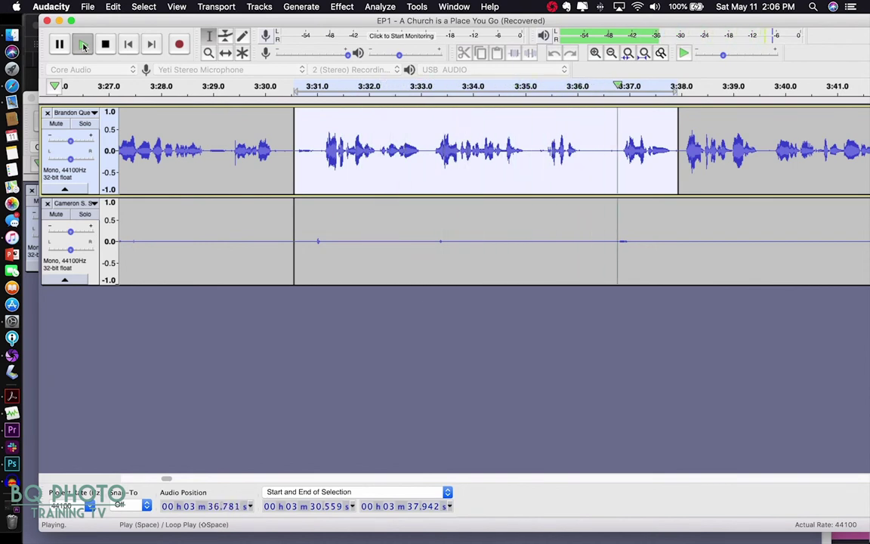
click(83, 45)
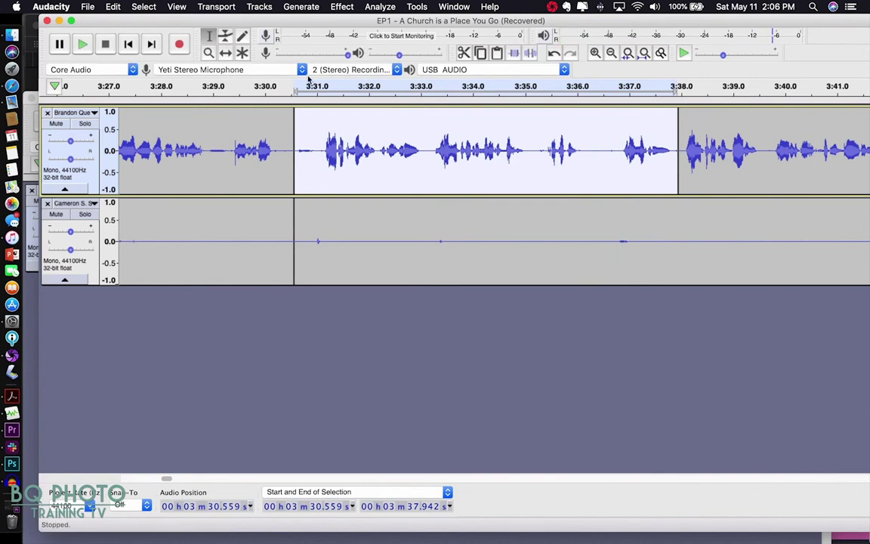
Step: Play the EP1 upper track's clip from about 3:37.9 to 3:46.9, and copy it into the other project at about 14.7 s
scroll(619, 189, right, 5)
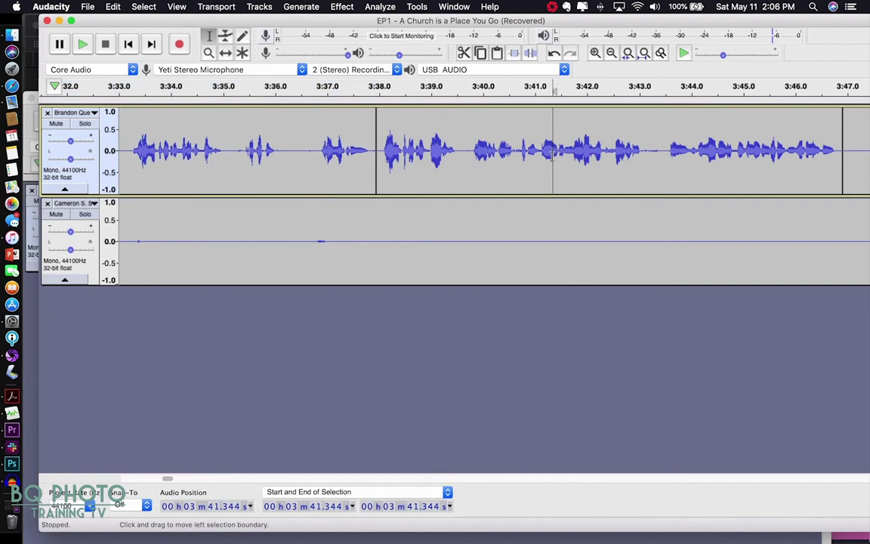
double_click(552, 156)
click(83, 44)
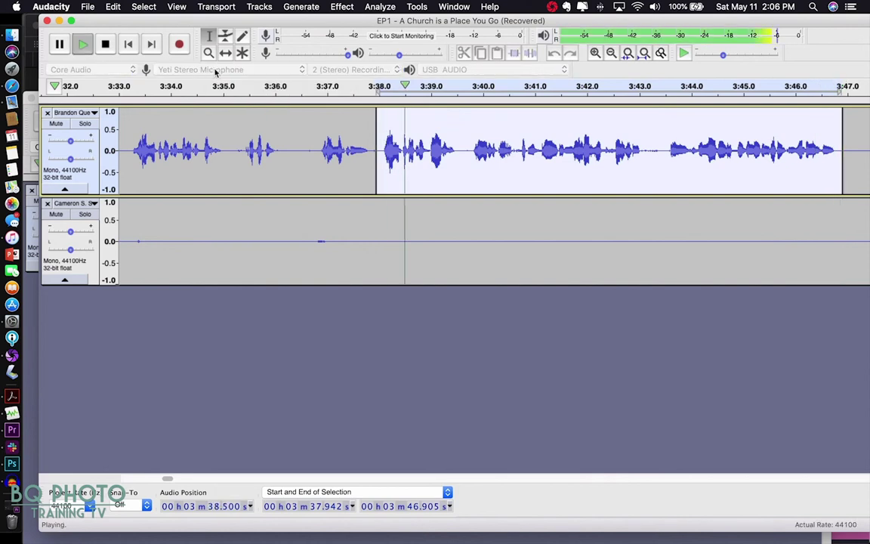
key(space)
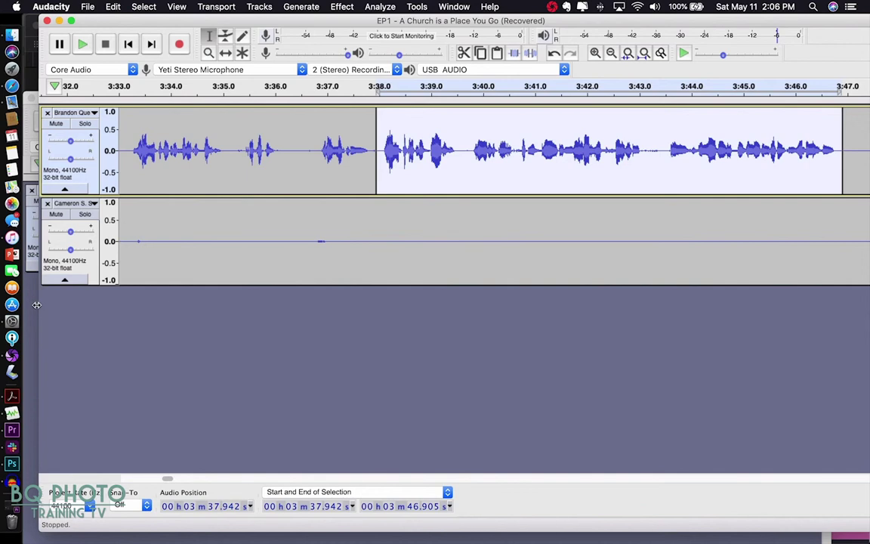
click(30, 275)
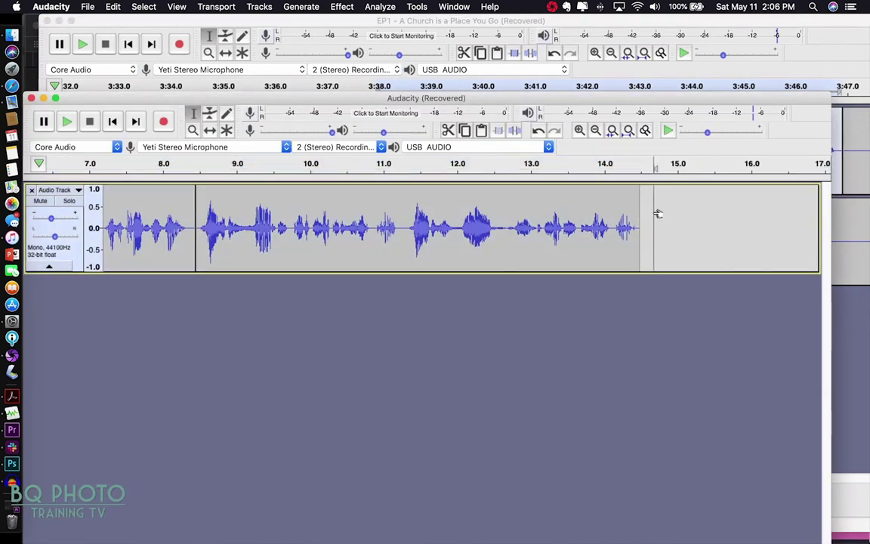
key(super+v)
Step: Close the gap before the pasted clip at about 14.5 s and trim the silence at its start
scroll(606, 218, right, 3)
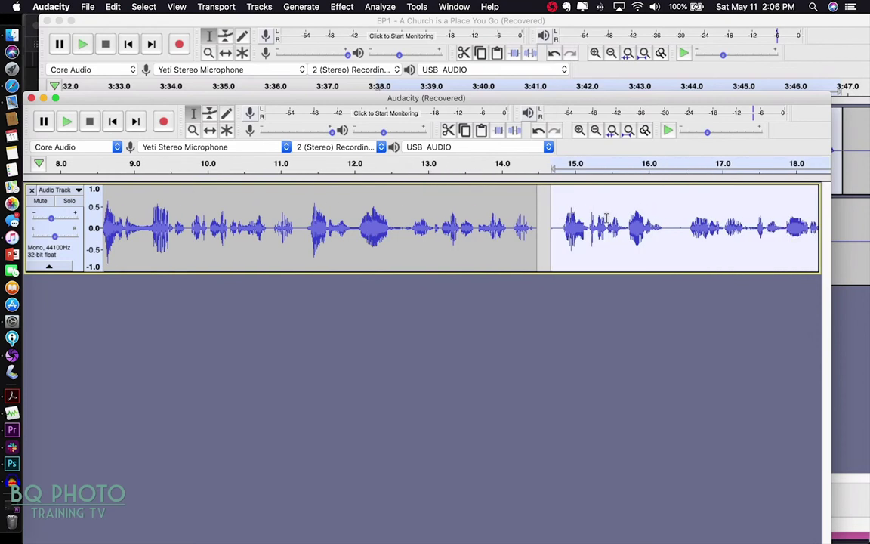
double_click(546, 200)
drag(548, 201, 538, 204)
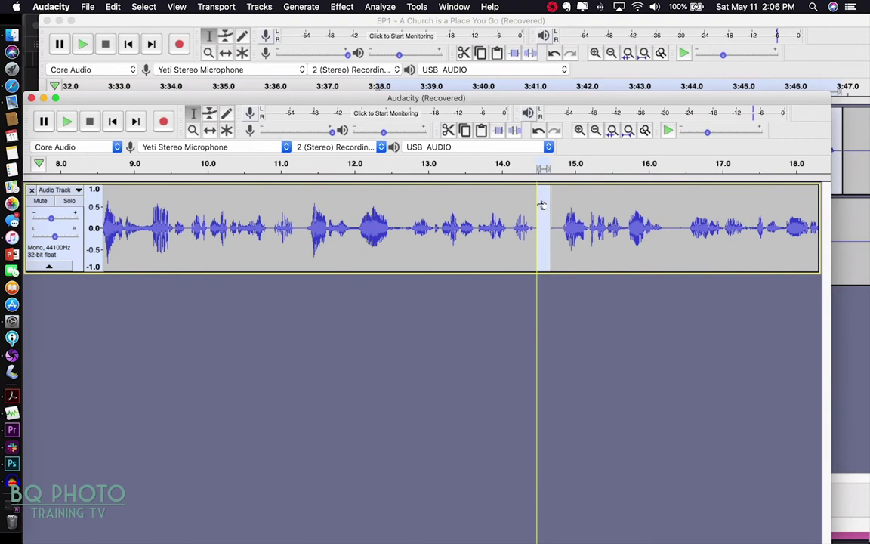
key(Delete)
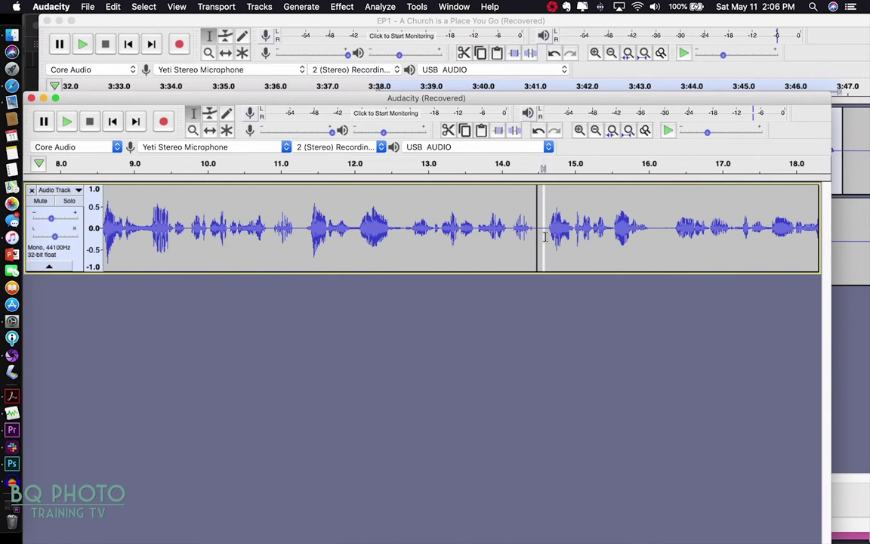
click(541, 235)
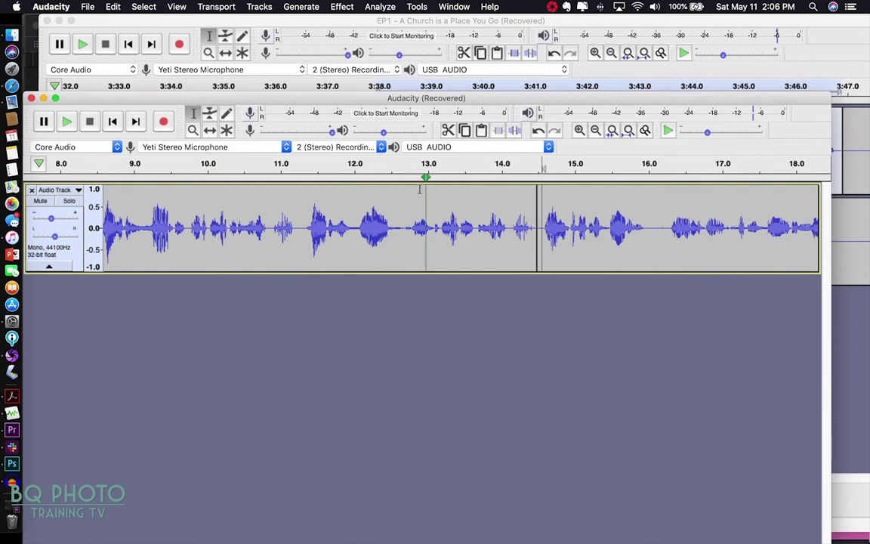
Step: Play the track from about 8.3 s through to the end of the pasted clip
scroll(406, 195, left, 10)
scroll(406, 194, right, 1)
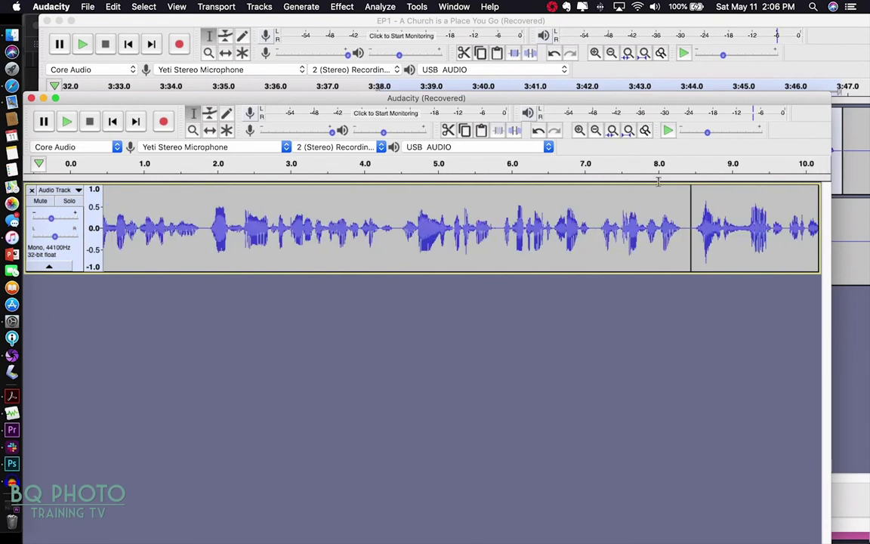
click(678, 163)
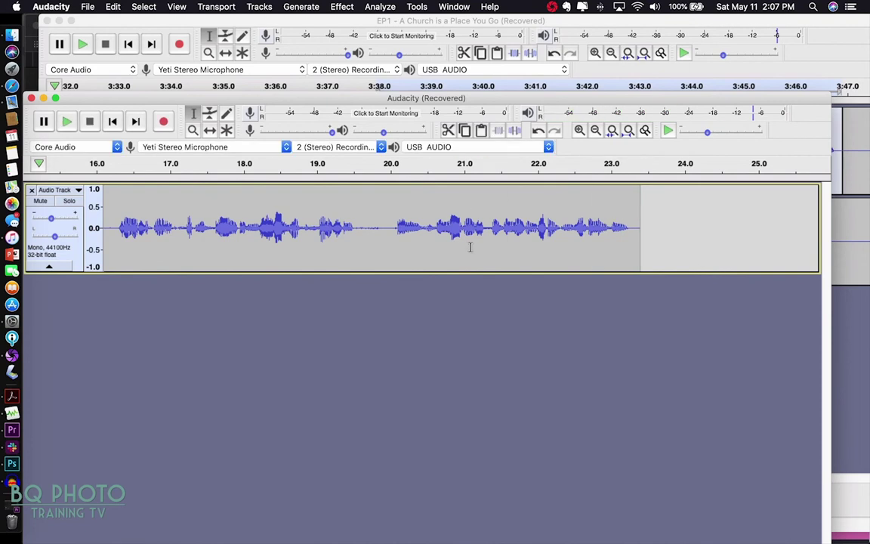
Step: Shorten the pause at about 16.1 s by deleting two short stretches of silence before the following phrase
scroll(469, 248, left, 4)
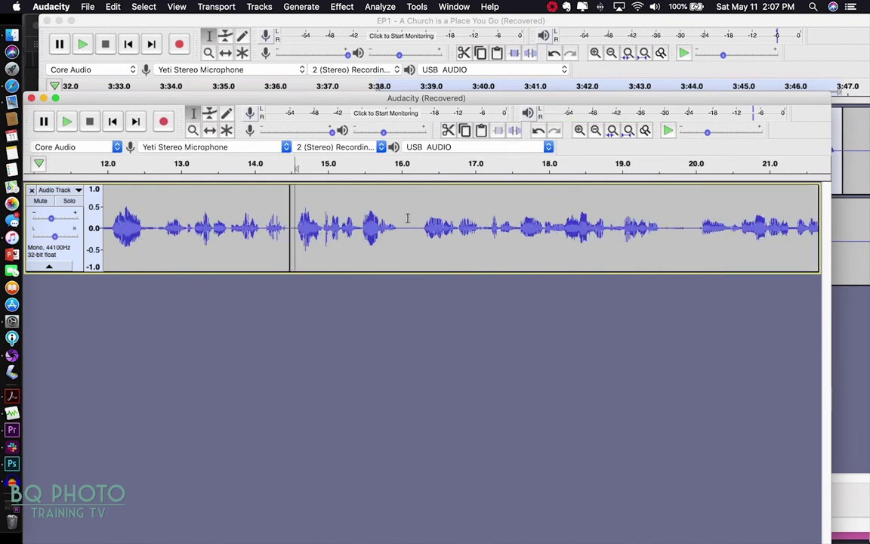
drag(407, 218, 421, 261)
key(Delete)
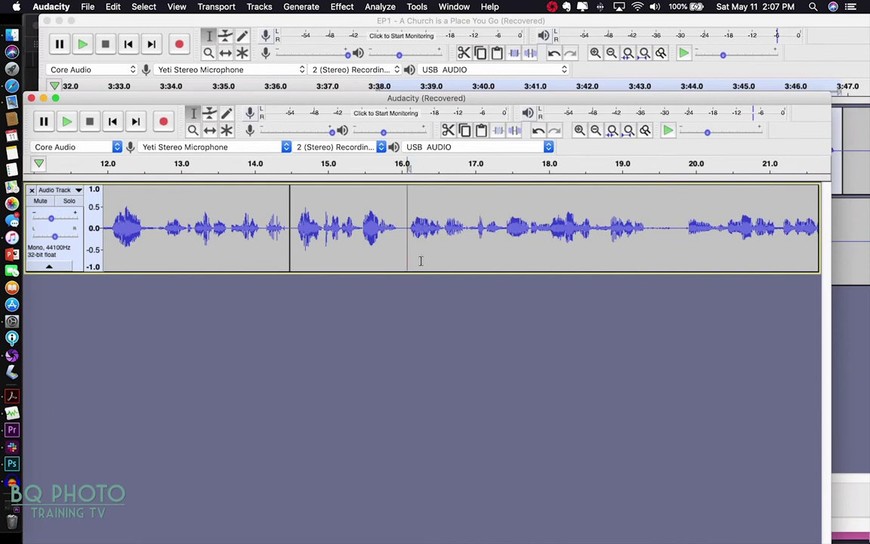
drag(406, 212, 401, 212)
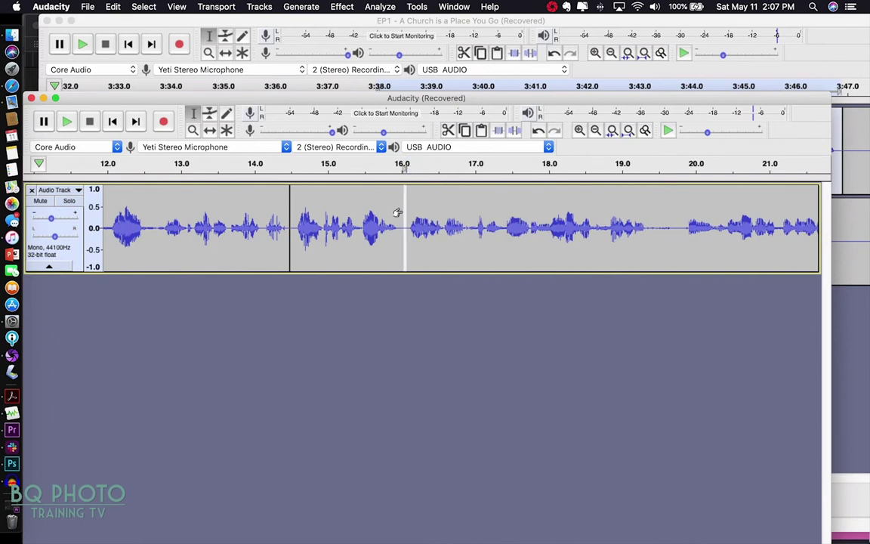
key(Delete)
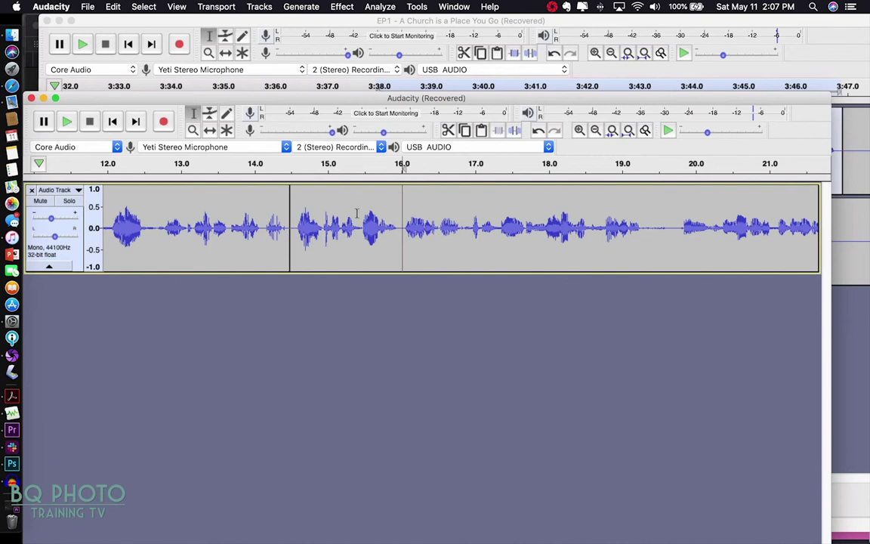
Step: Replace the background noise in the pause from about 19.3 to 19.6 s with generated silence of the same duration
scroll(357, 214, right, 5)
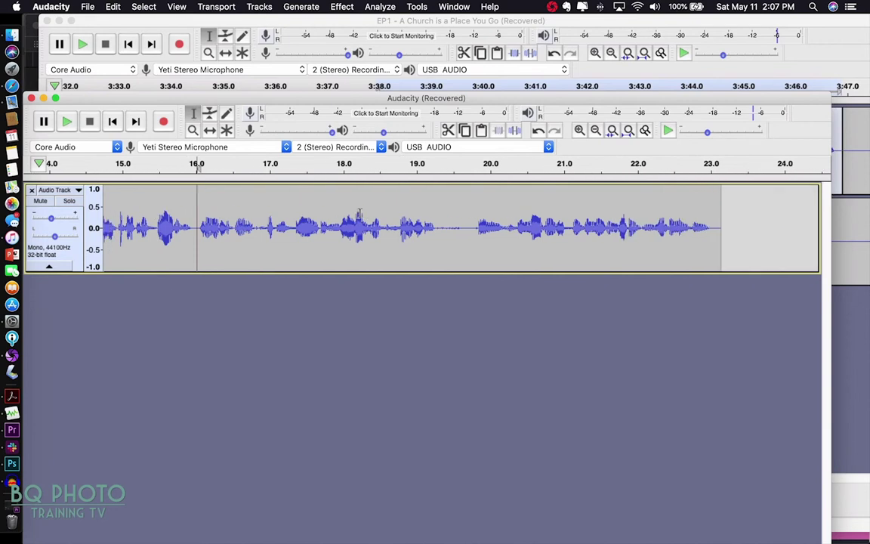
scroll(444, 233, left, 1)
drag(465, 229, 447, 240)
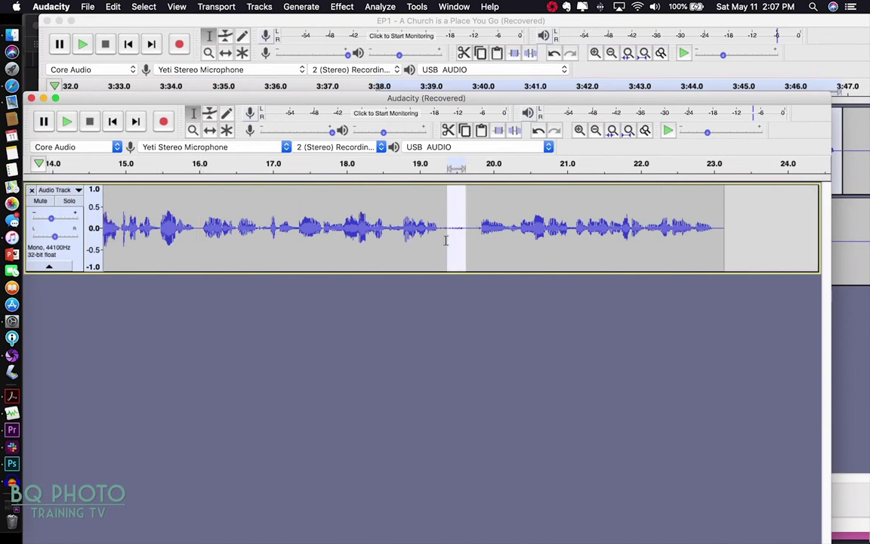
click(310, 6)
click(323, 71)
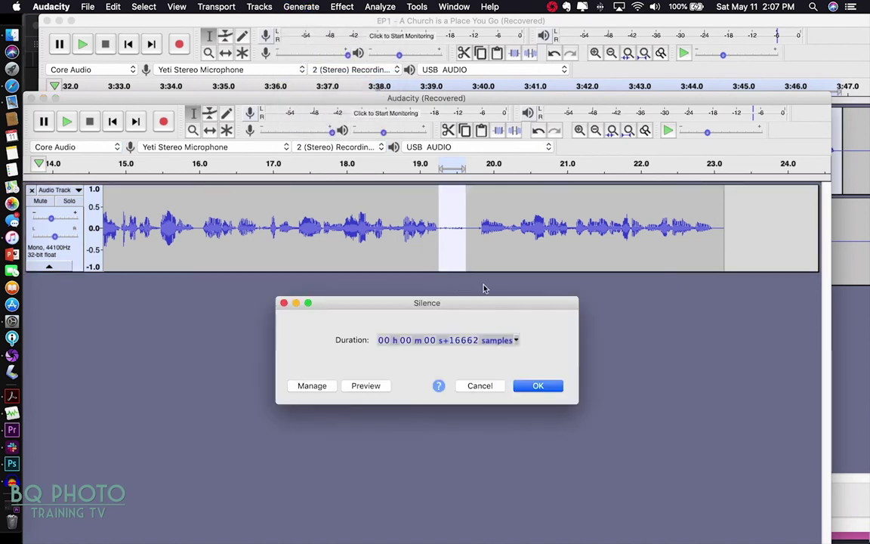
click(535, 386)
click(447, 218)
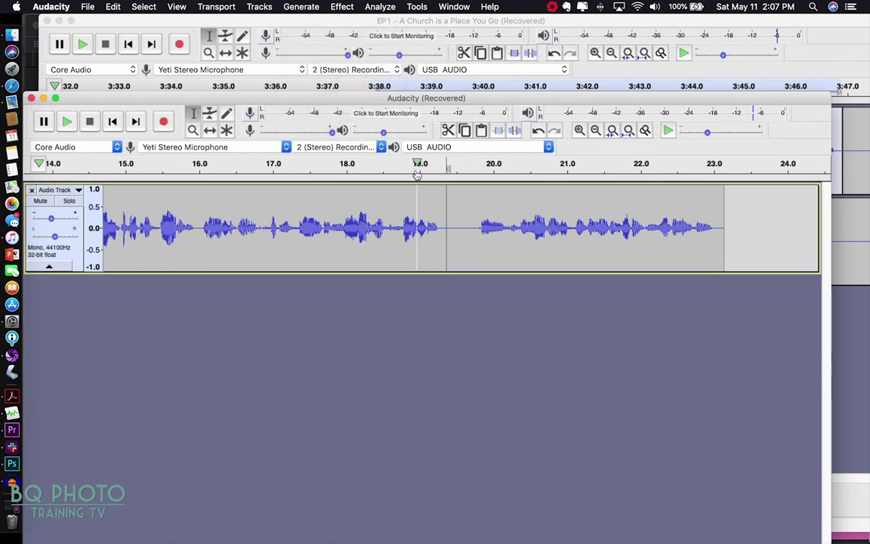
Step: Play across the silenced pause from about 18.9 s and delete its stretch from about 19.4 to 19.8 s
click(408, 164)
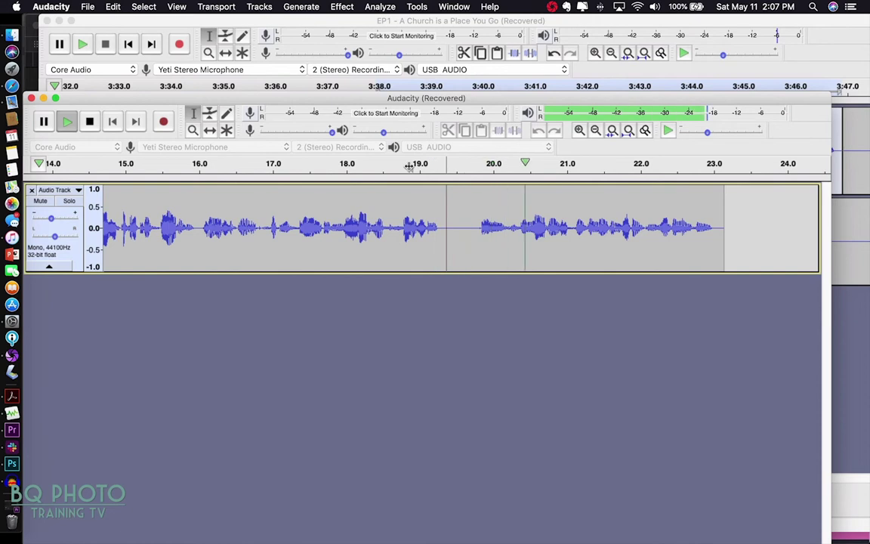
key(space)
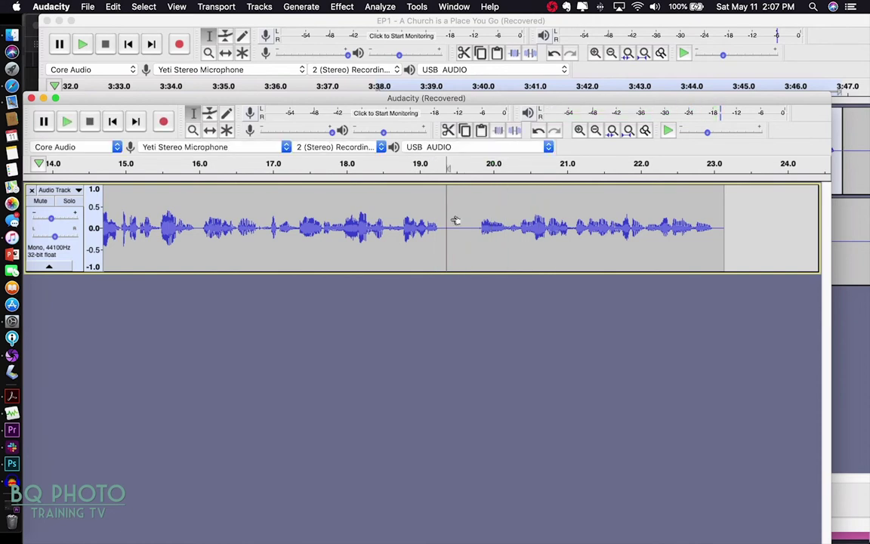
drag(455, 219, 480, 249)
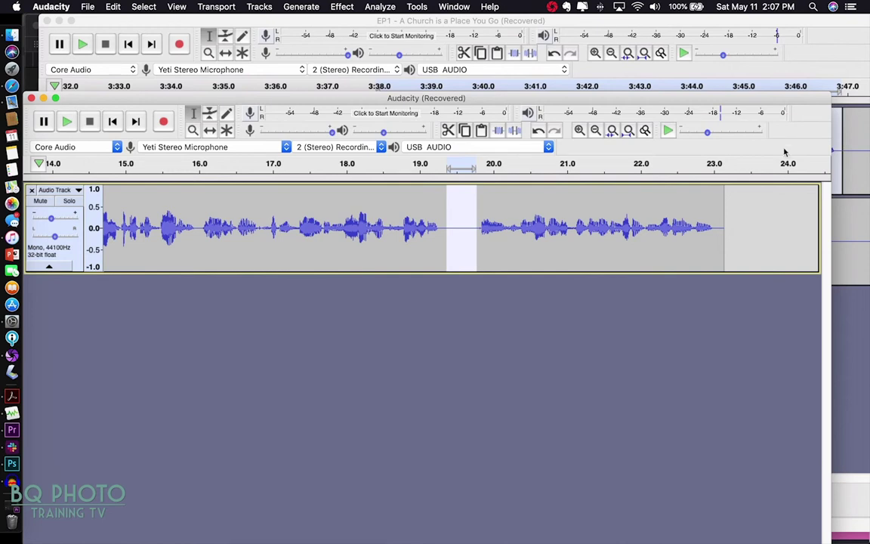
key(Delete)
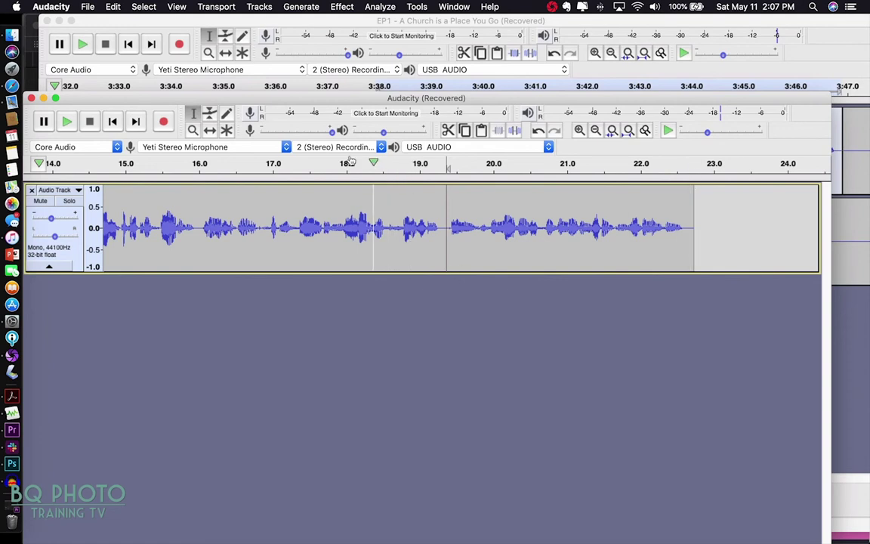
Step: Play the shortened passage and delete the track's closing phrase from about 20.7 to 22.7 s
click(319, 160)
drag(535, 228, 693, 226)
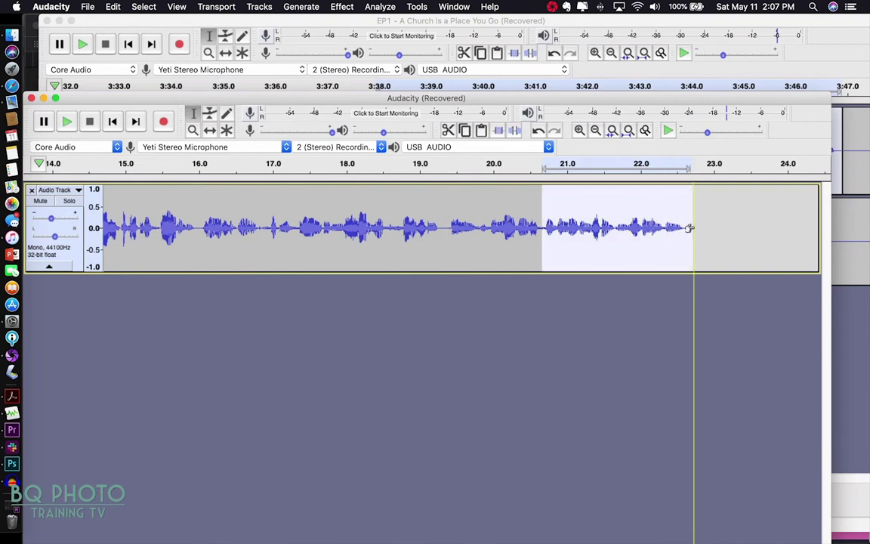
click(502, 163)
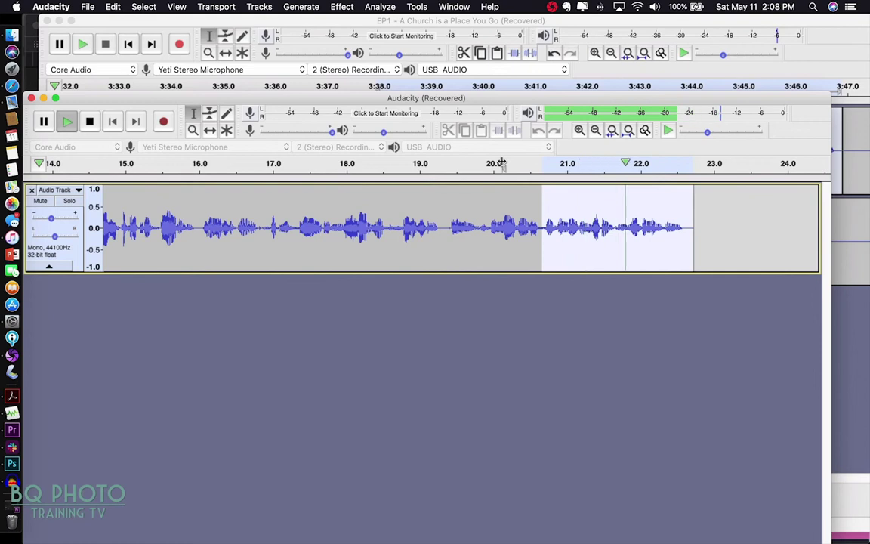
click(473, 153)
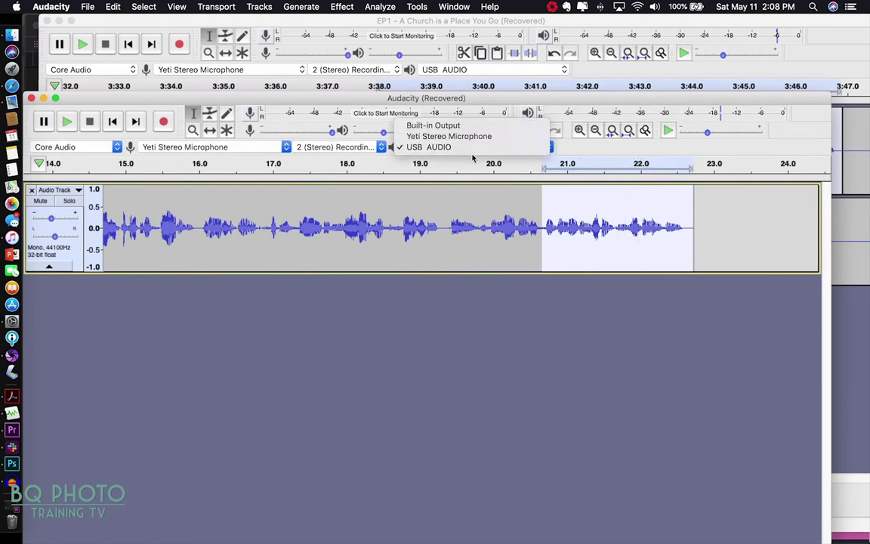
click(476, 163)
click(477, 164)
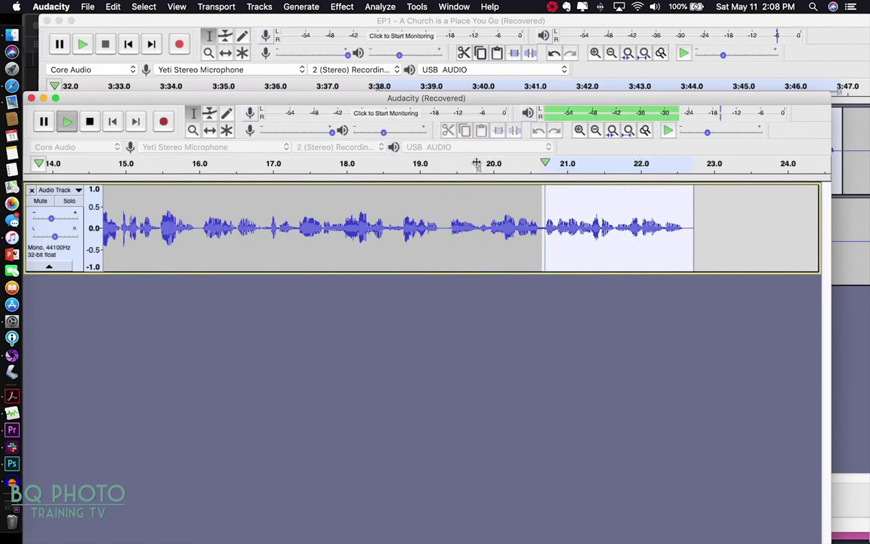
click(477, 164)
key(Delete)
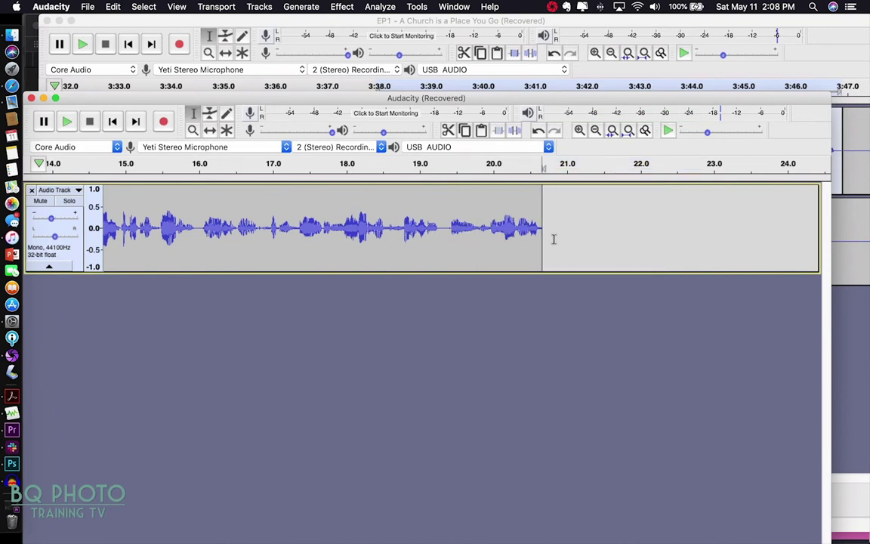
Step: Play the track from about 13.4 s to its end, across the clip boundary at about 14.5 s
scroll(528, 242, left, 5)
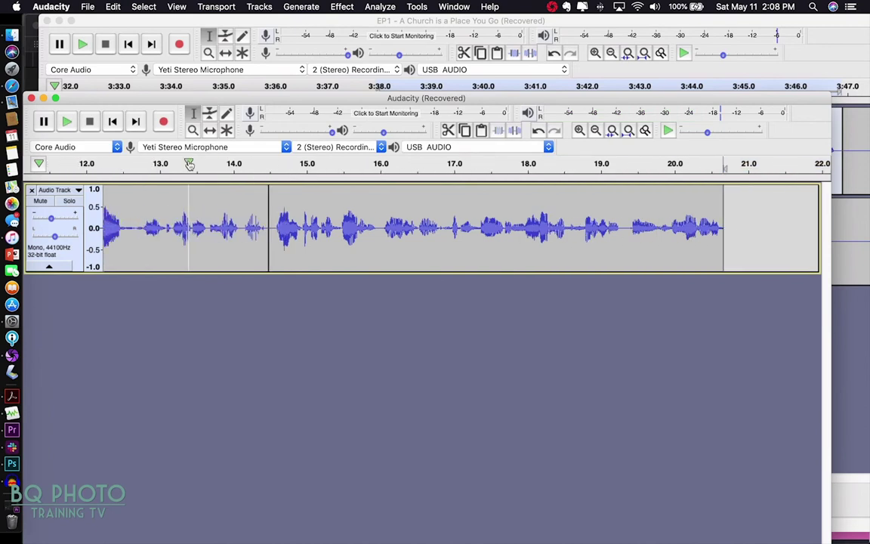
click(187, 164)
click(743, 233)
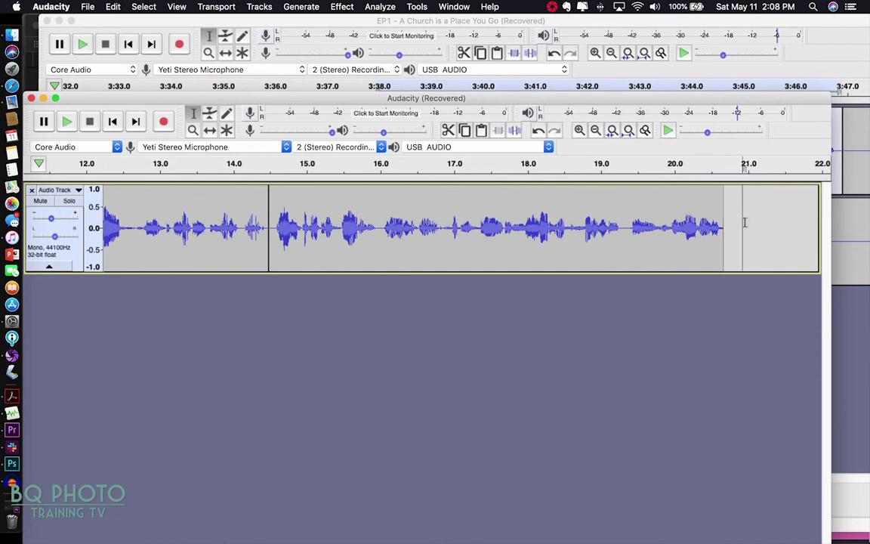
Step: Switch to the EP1 podcast project and play the lower track's clip from about 4:22.2 to 4:27.0
click(861, 367)
scroll(628, 196, right, 8)
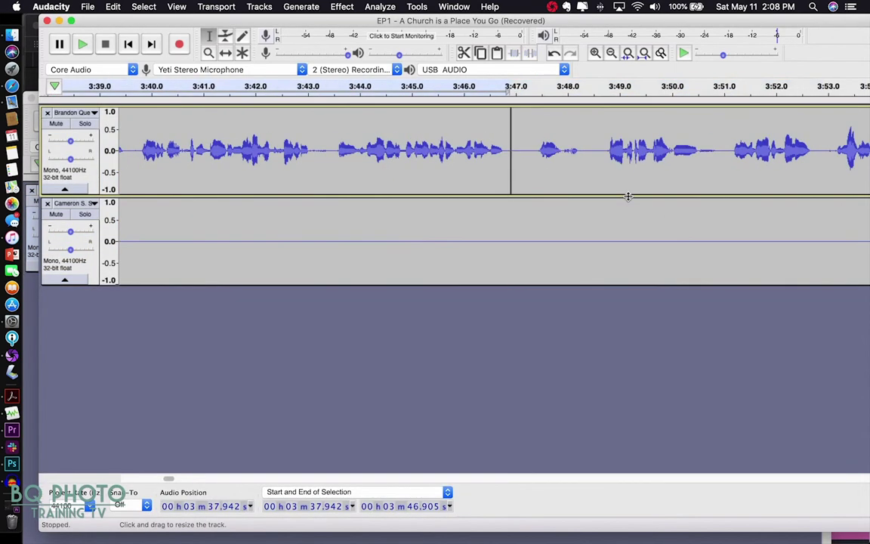
scroll(627, 196, right, 20)
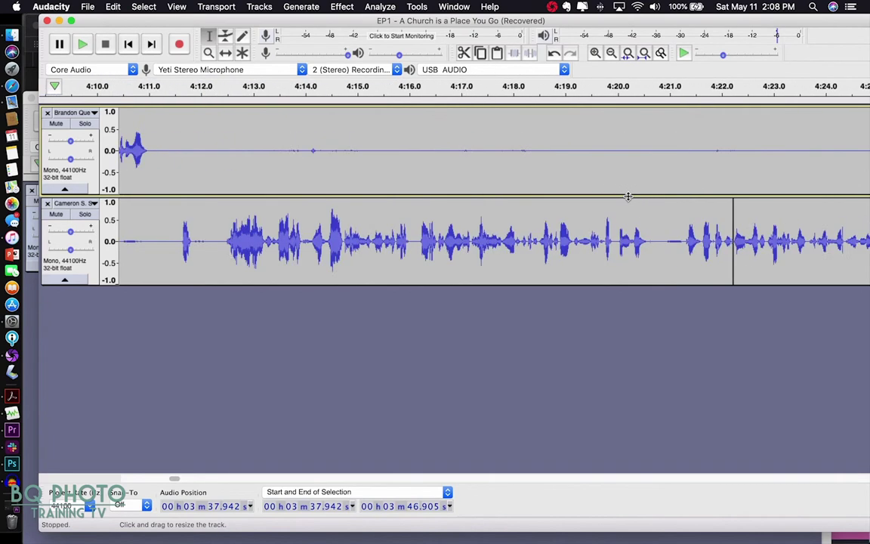
scroll(627, 196, right, 4)
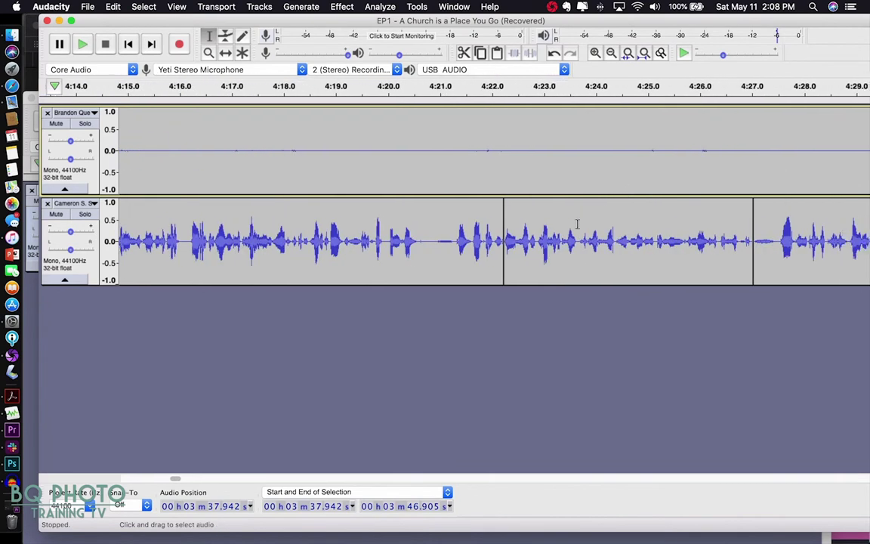
double_click(543, 237)
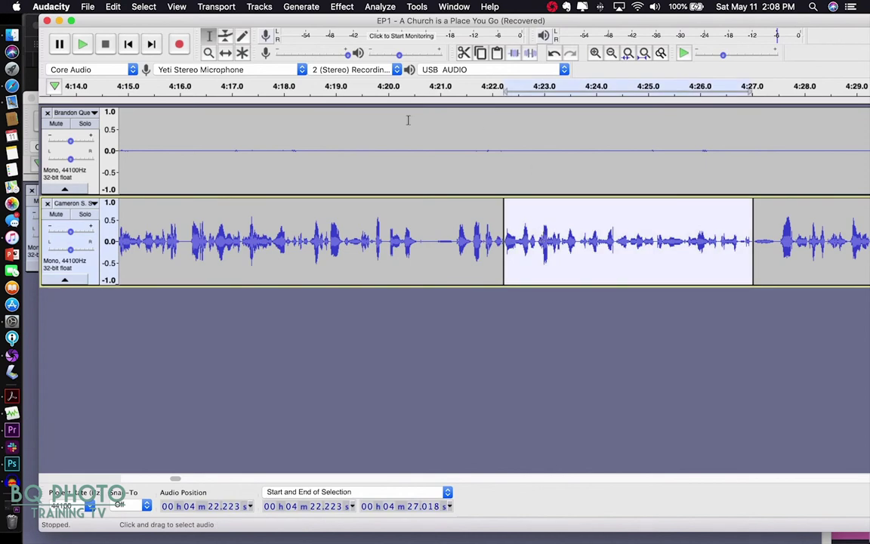
click(82, 44)
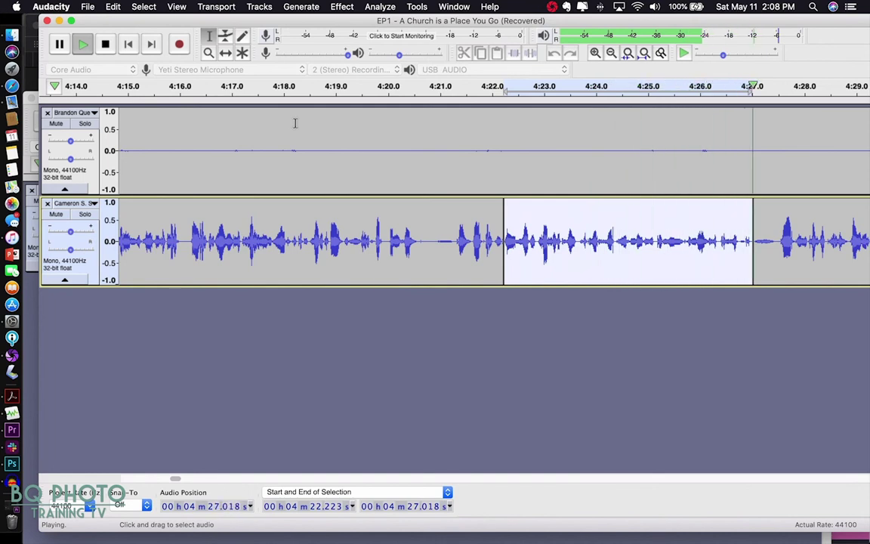
Step: Play the lower track from about 4:22.0 and examine its neighbouring clips between about 4:10 and 4:27
click(493, 224)
key(space)
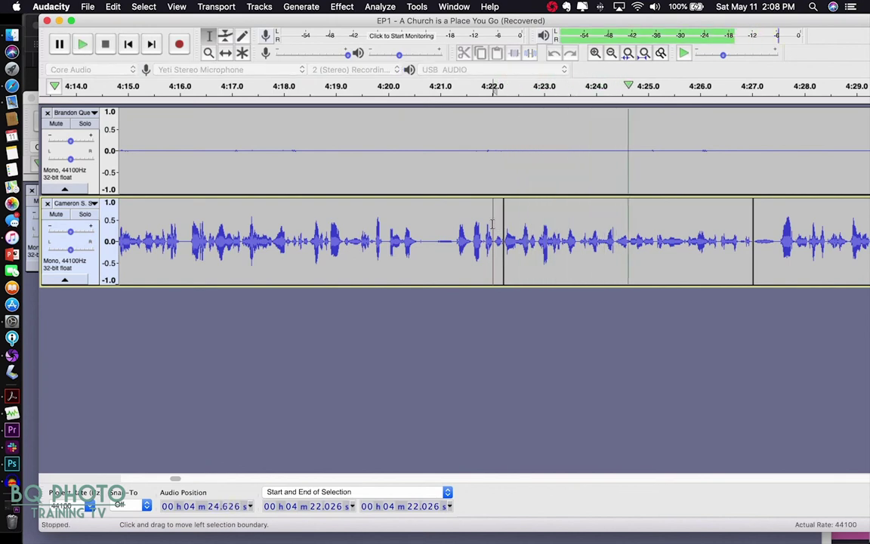
key(space)
scroll(531, 224, left, 5)
scroll(342, 203, right, 3)
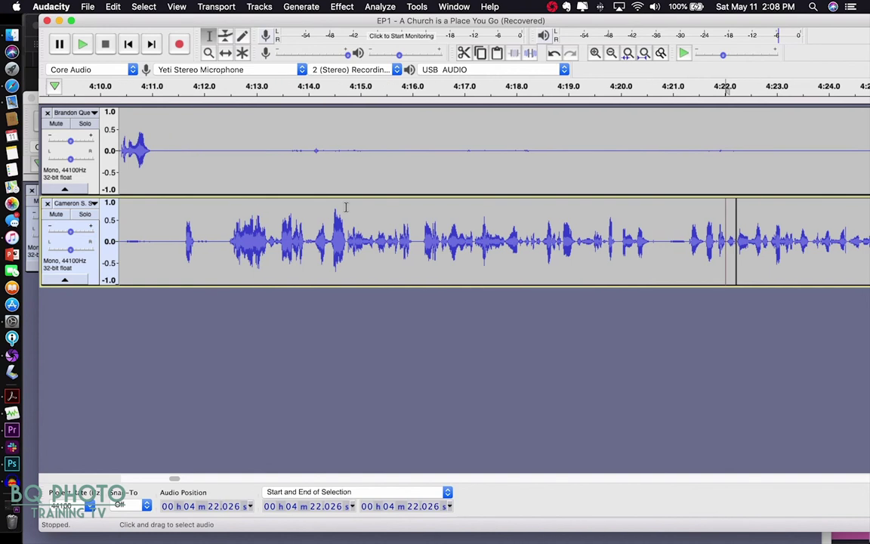
key(space)
key(space)
scroll(349, 208, right, 5)
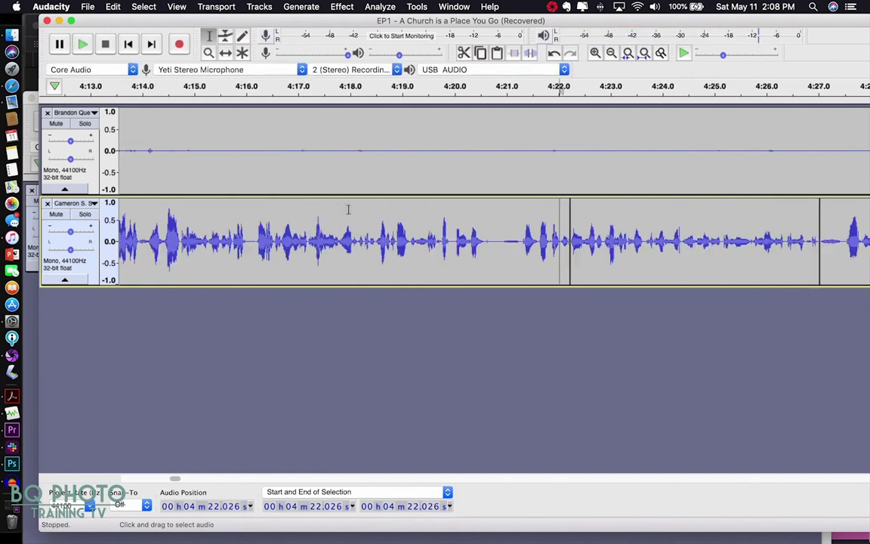
scroll(366, 223, left, 1)
Step: Copy the EP1 lower track's clip from about 4:22.2 to 4:27.0 into the other project at about 20.7 s
double_click(375, 231)
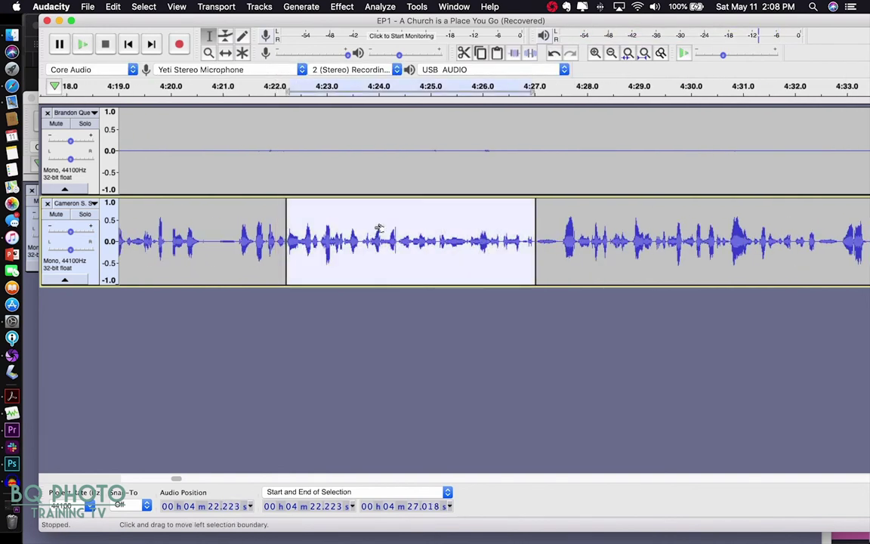
click(33, 296)
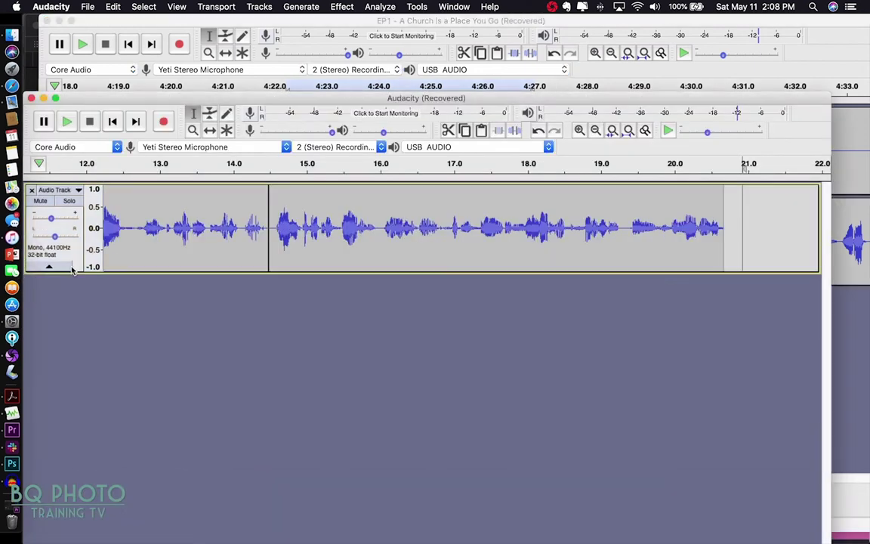
click(717, 197)
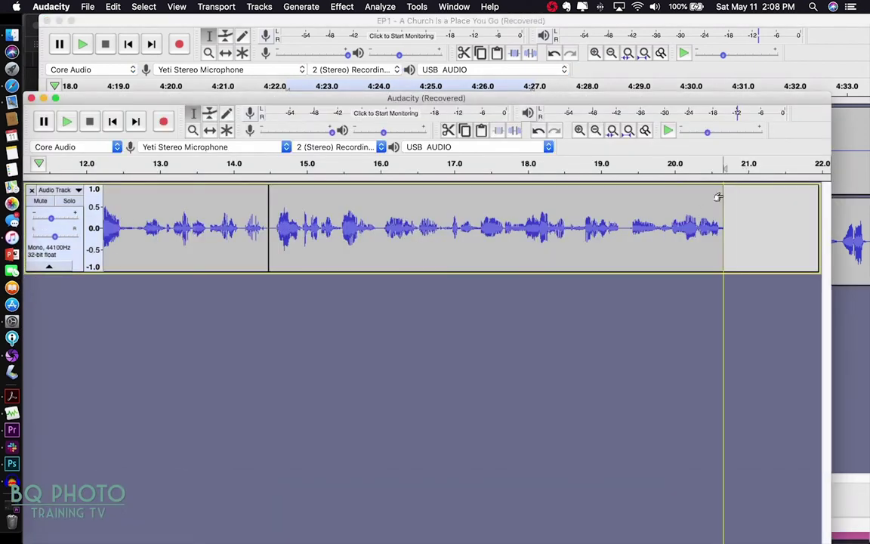
key(super+v)
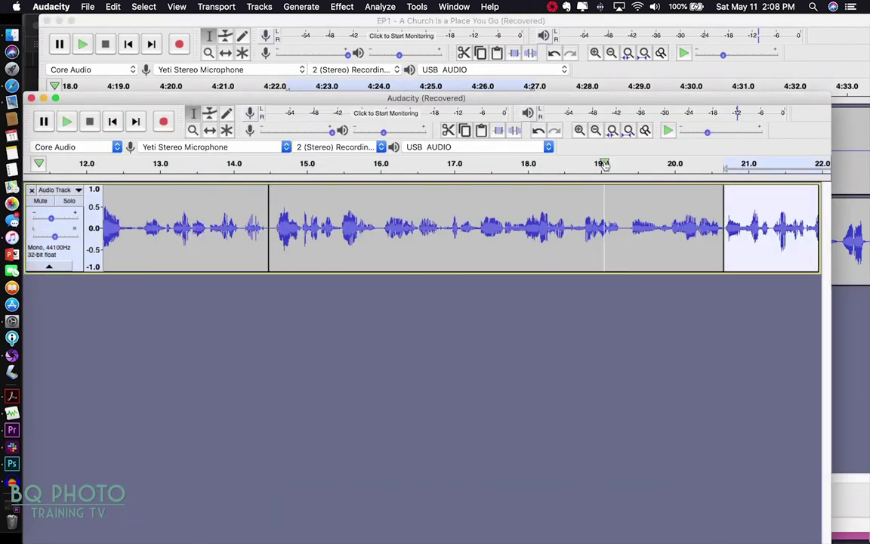
Step: Play from about 19.2 s into the newly pasted clip and replay the whole track from the start
click(605, 164)
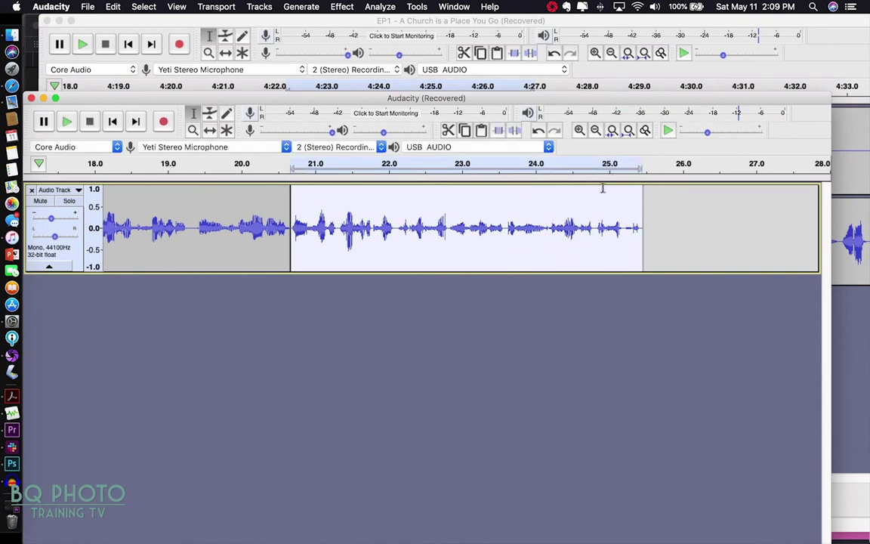
key(Home)
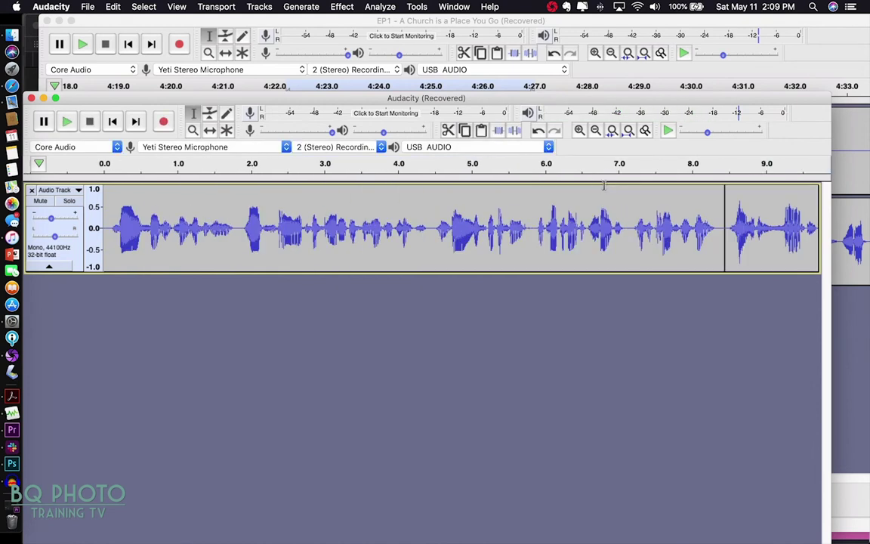
click(104, 164)
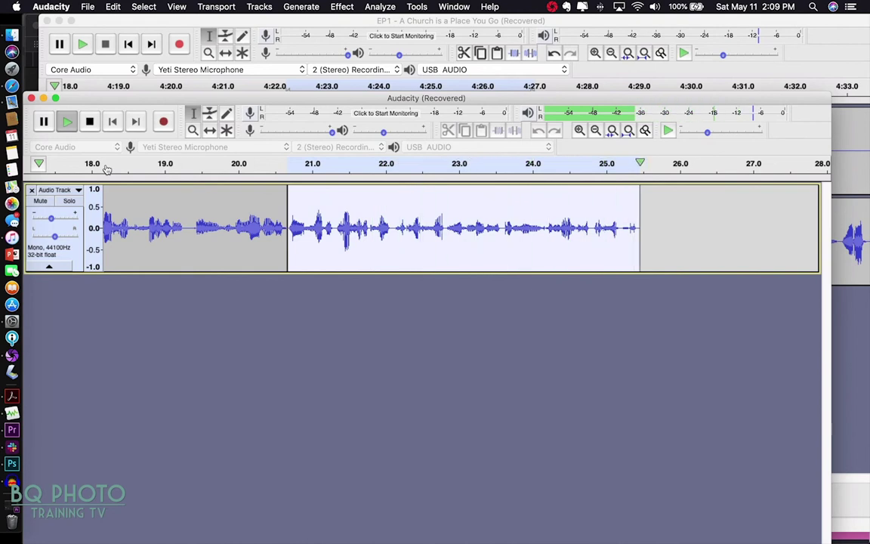
click(751, 231)
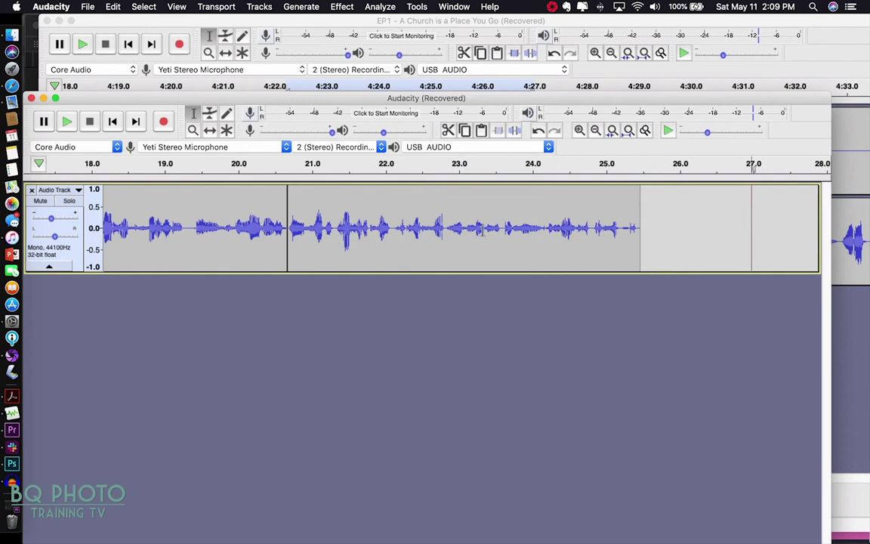
scroll(490, 231, left, 5)
scroll(276, 232, left, 3)
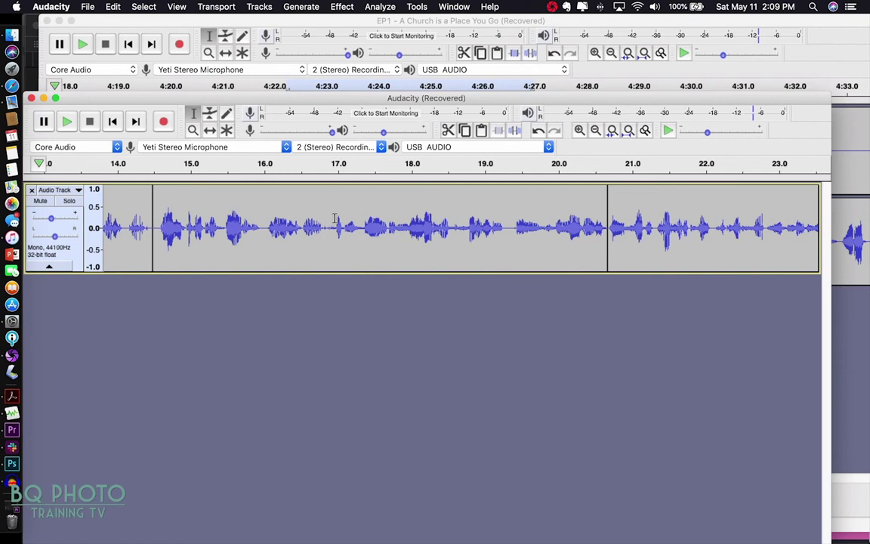
scroll(335, 218, right, 5)
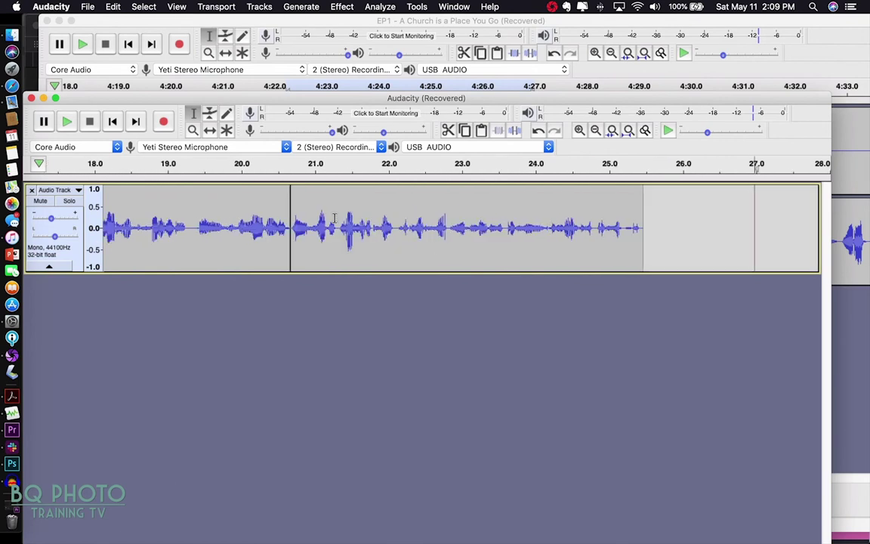
scroll(335, 218, left, 1)
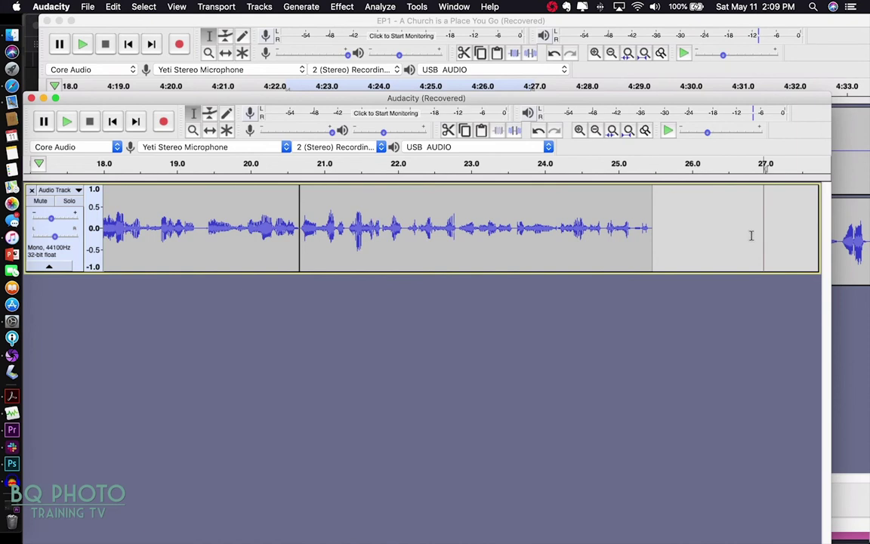
Step: Switch to the EP1 podcast project and examine both speakers' tracks from about 4:22 to 7:19
click(843, 313)
scroll(783, 246, right, 10)
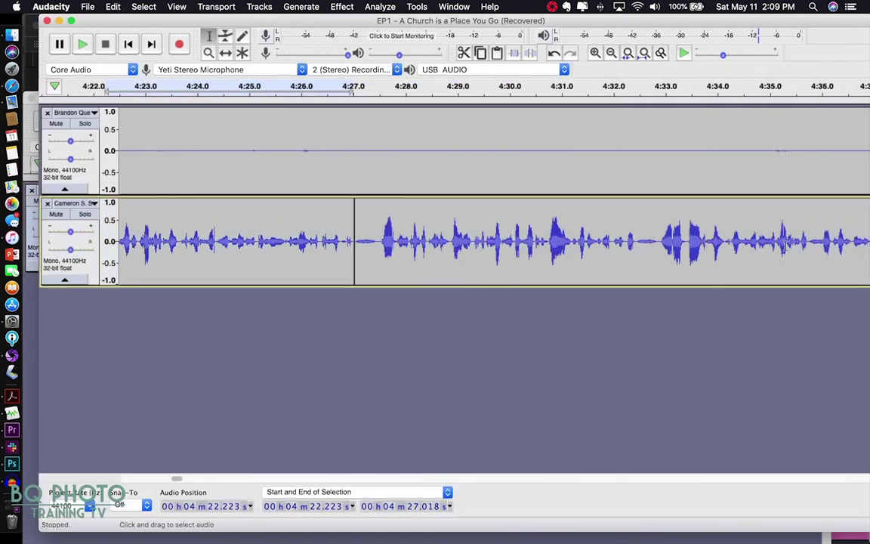
scroll(785, 245, right, 6)
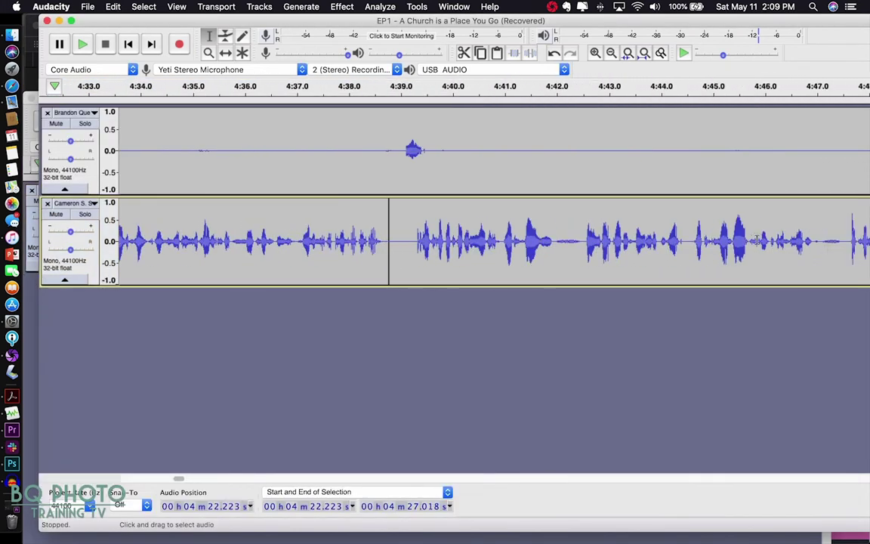
scroll(758, 240, right, 5)
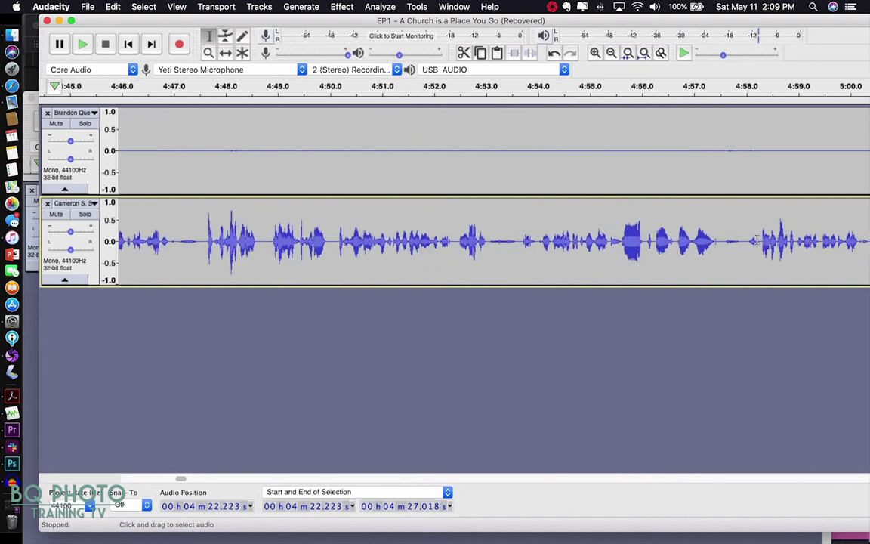
scroll(756, 240, left, 5)
scroll(756, 240, right, 12)
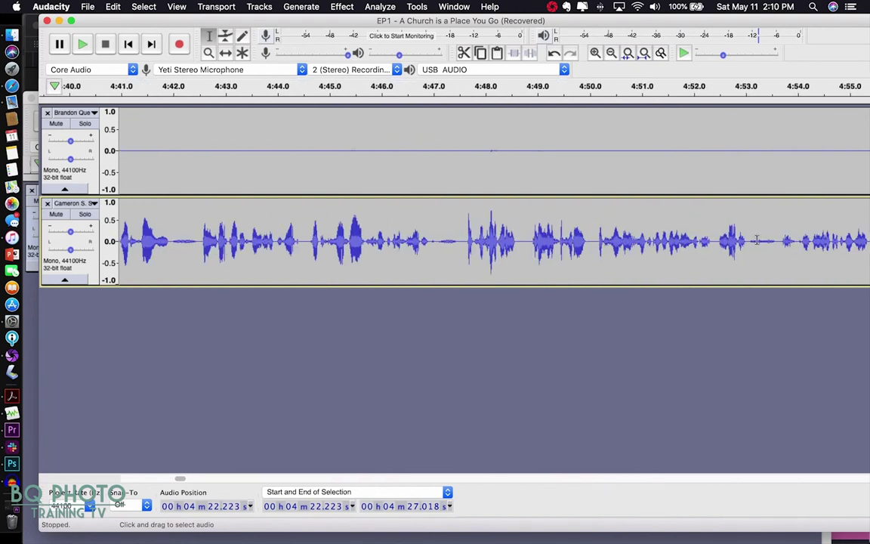
scroll(756, 240, right, 20)
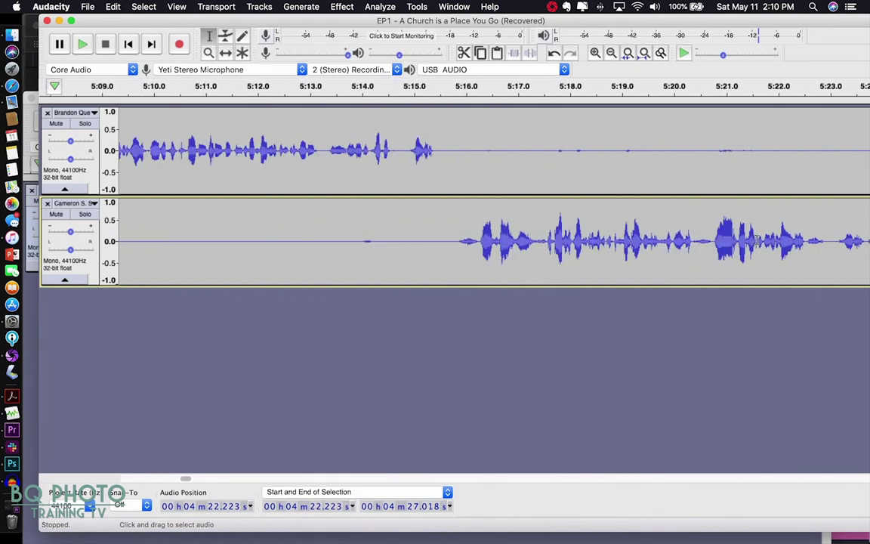
scroll(755, 240, right, 20)
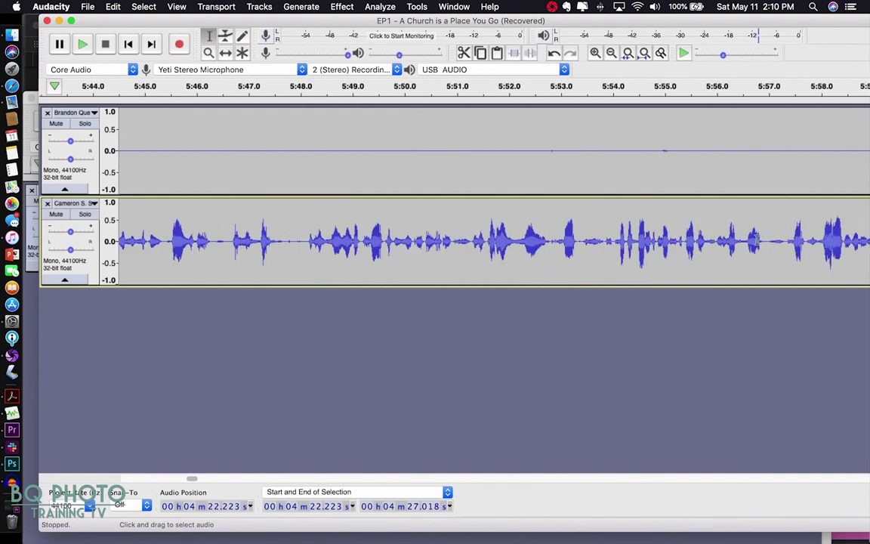
scroll(756, 240, right, 20)
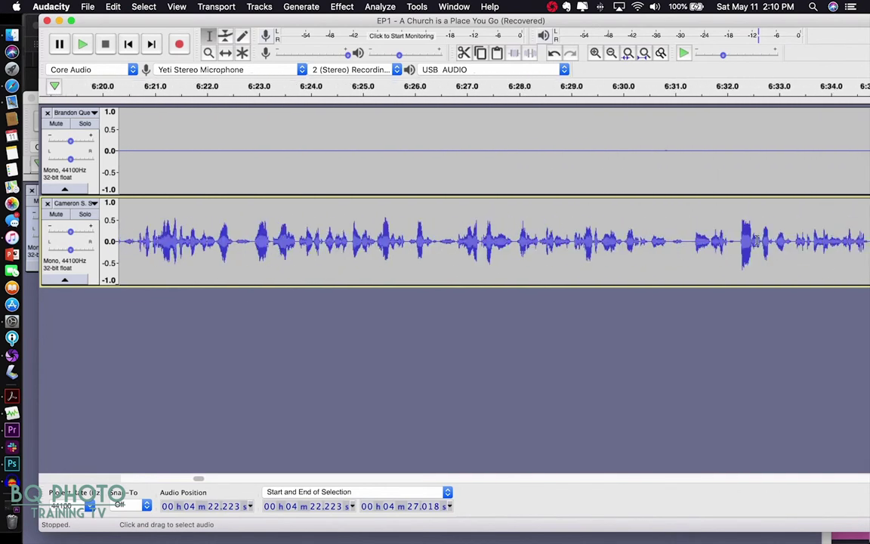
scroll(756, 240, right, 20)
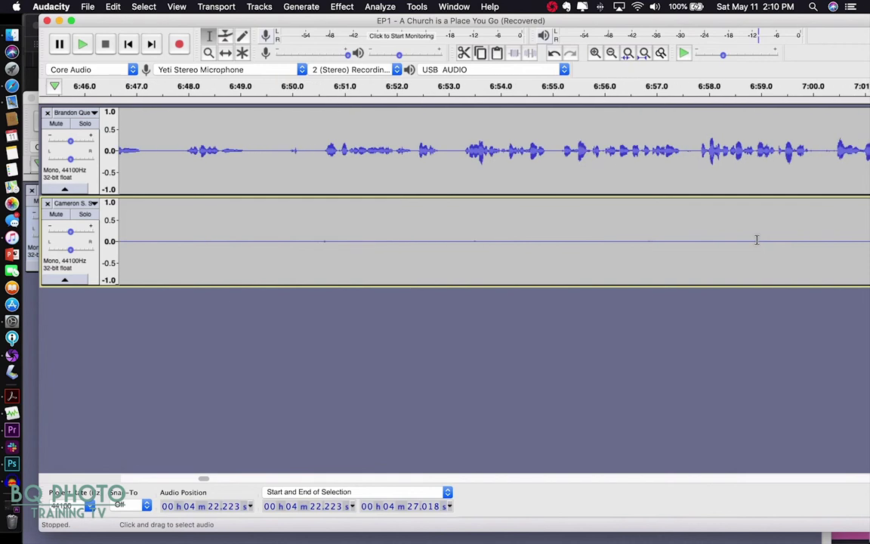
scroll(756, 240, right, 12)
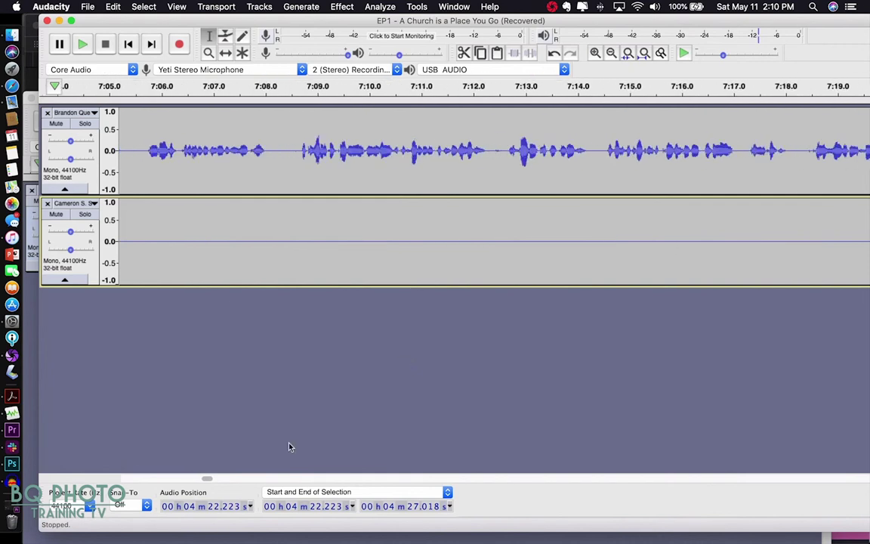
Step: Examine the EP1 tracks around 35:15 and from about 1:00:40 back to 56:22 for another passage by the second speaker
drag(209, 482, 523, 478)
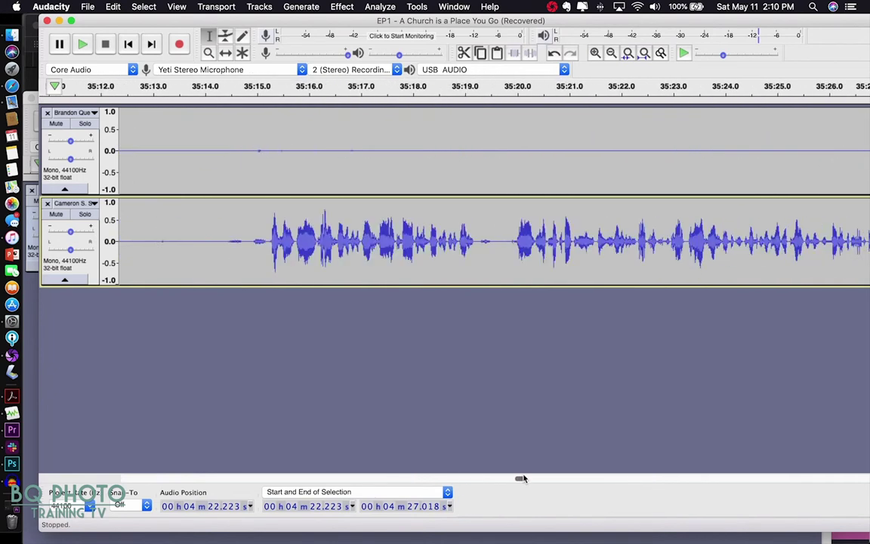
drag(579, 482, 805, 489)
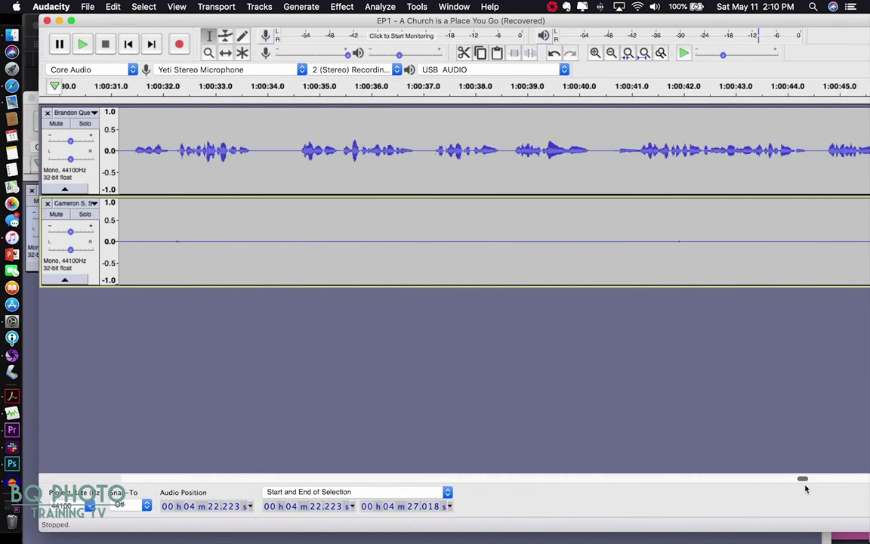
scroll(789, 491, left, 5)
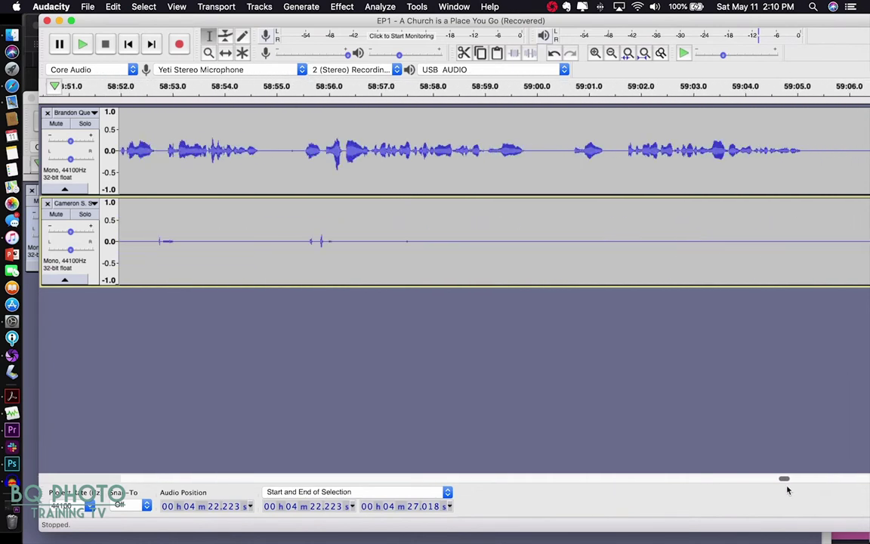
scroll(787, 491, left, 10)
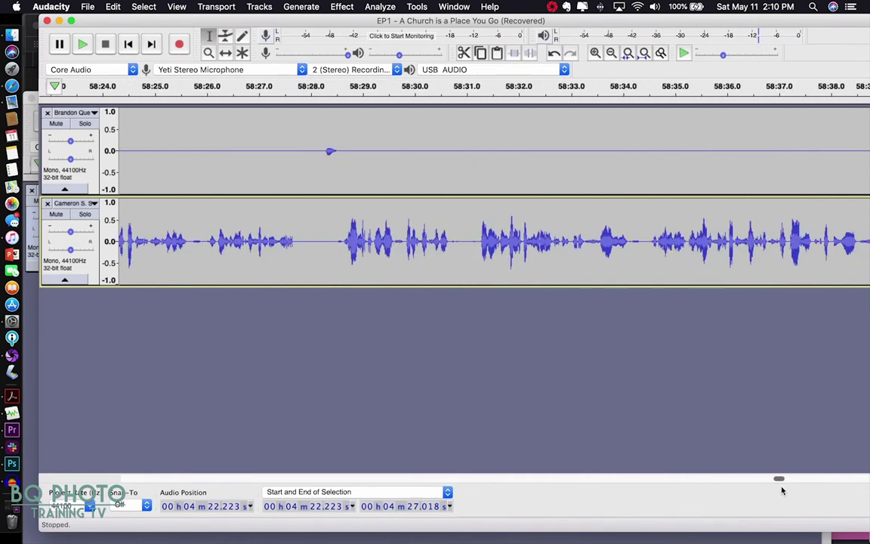
scroll(781, 491, left, 12)
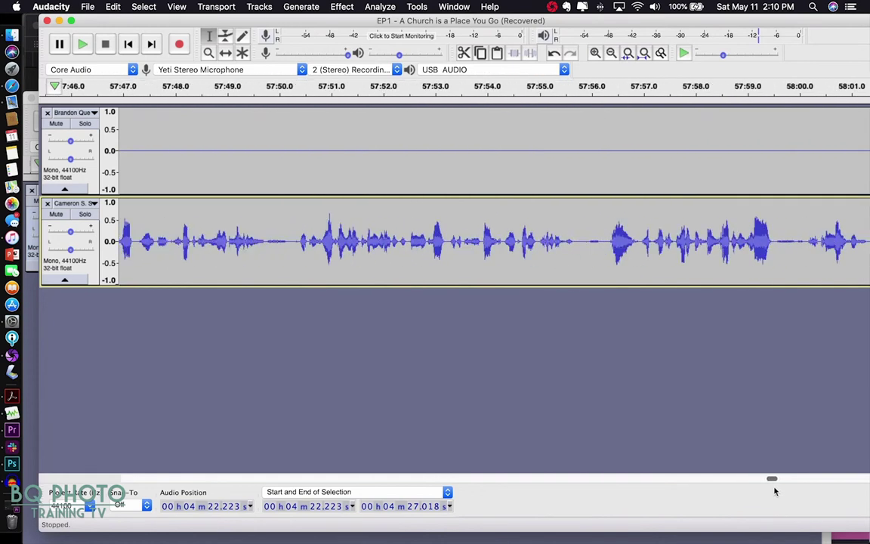
scroll(766, 492, left, 15)
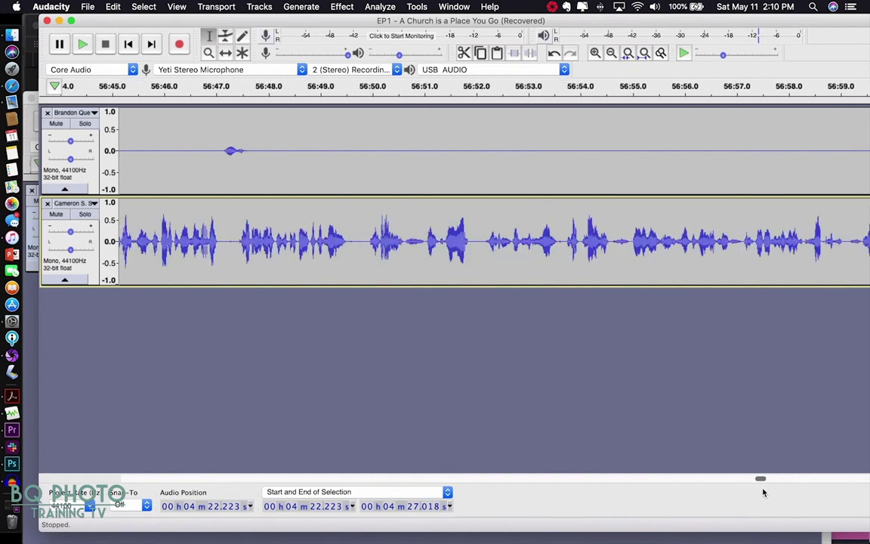
scroll(762, 492, left, 11)
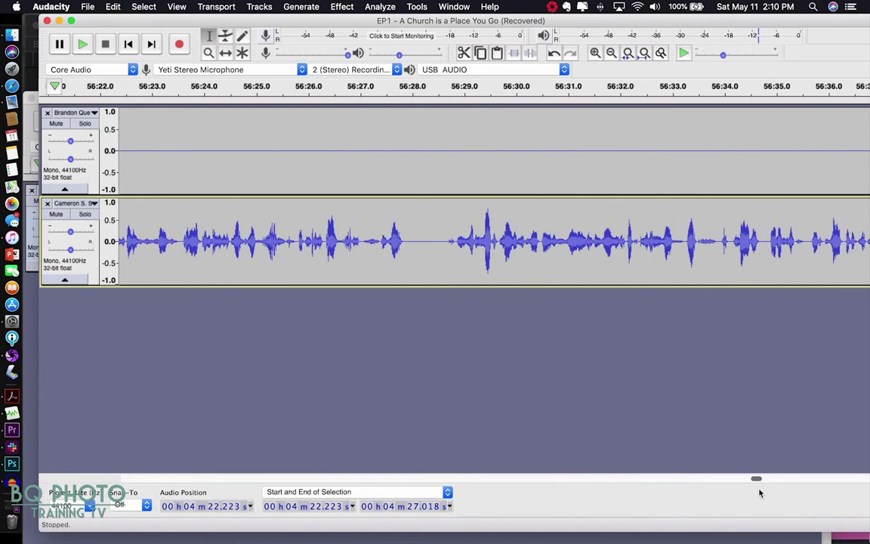
Step: Select and play the lower track's clip from about 56:05.7 to 56:10.5
drag(753, 492, 754, 493)
scroll(800, 286, right, 5)
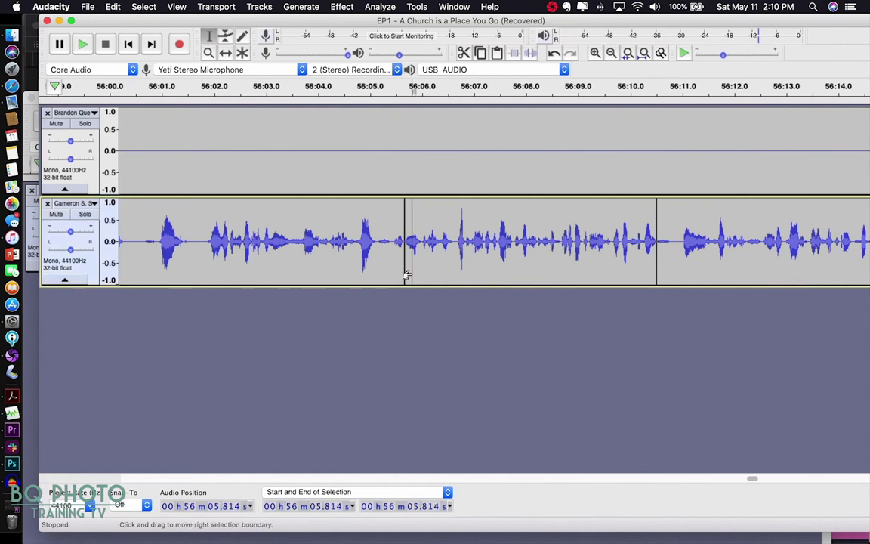
double_click(436, 271)
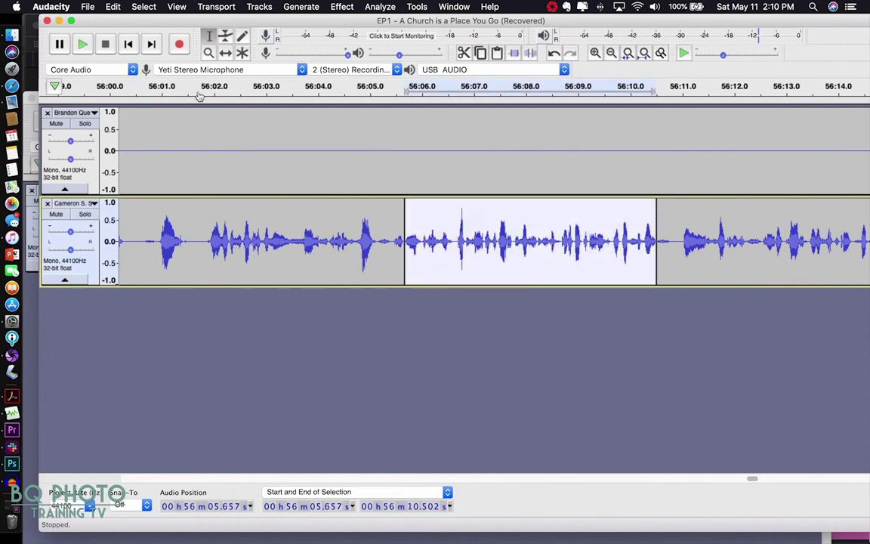
click(85, 46)
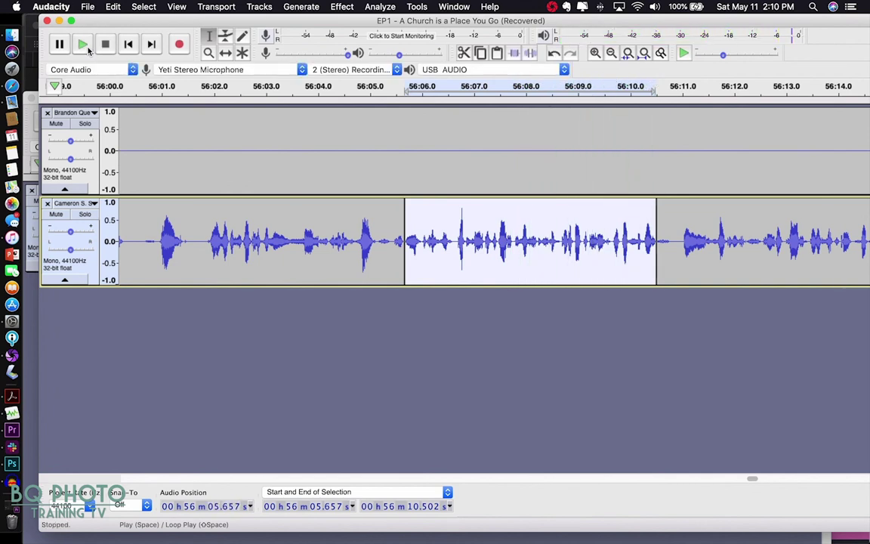
Step: Play the lower track from about 56:10.6 and join the clip to the following audio at 56:10.5
click(670, 240)
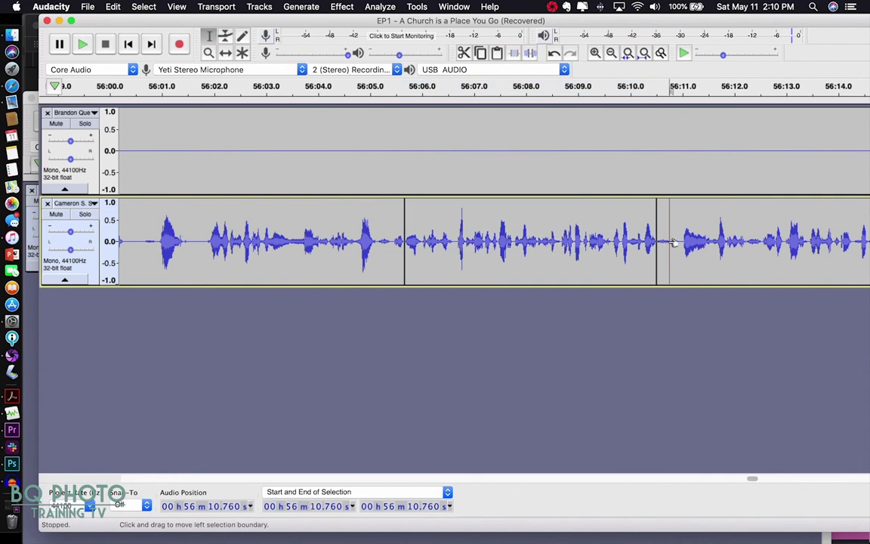
click(663, 245)
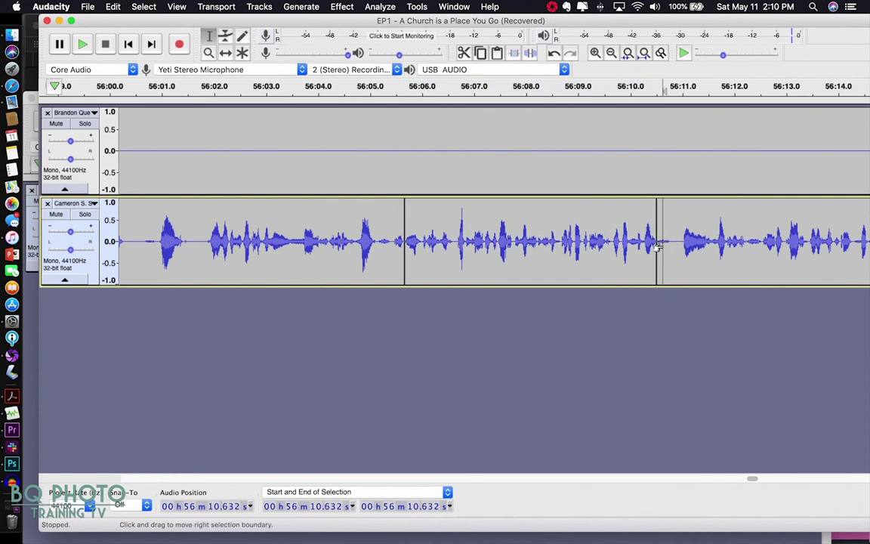
key(space)
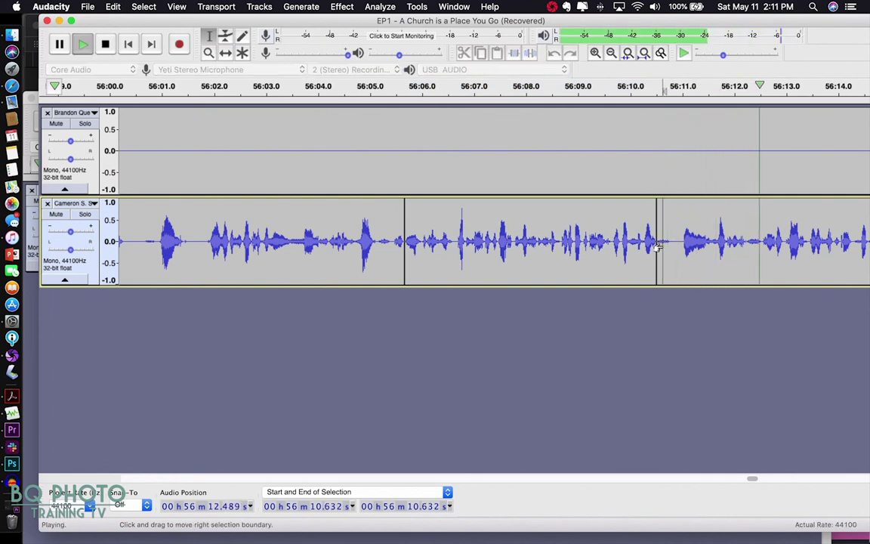
key(space)
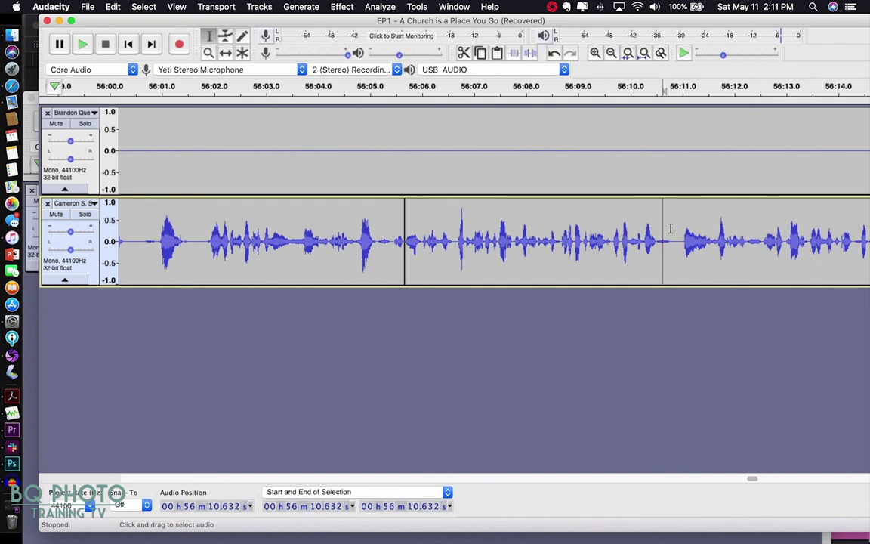
Step: Split the lower track in the pause at about 56:10.9
click(675, 232)
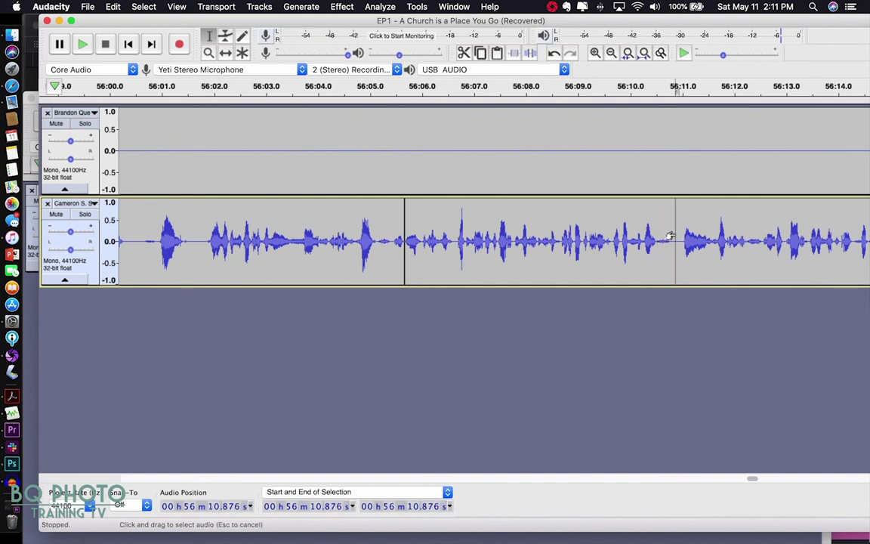
click(113, 7)
mouse_move(188, 136)
click(271, 140)
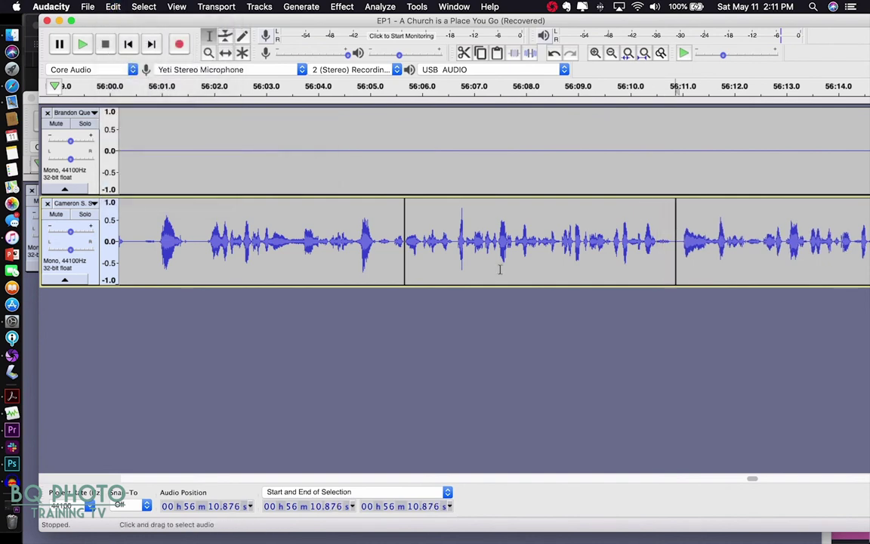
Step: Select and play the clip from about 56:05.7 to 56:10.9 and examine the lower track onward to about 57:40
double_click(427, 246)
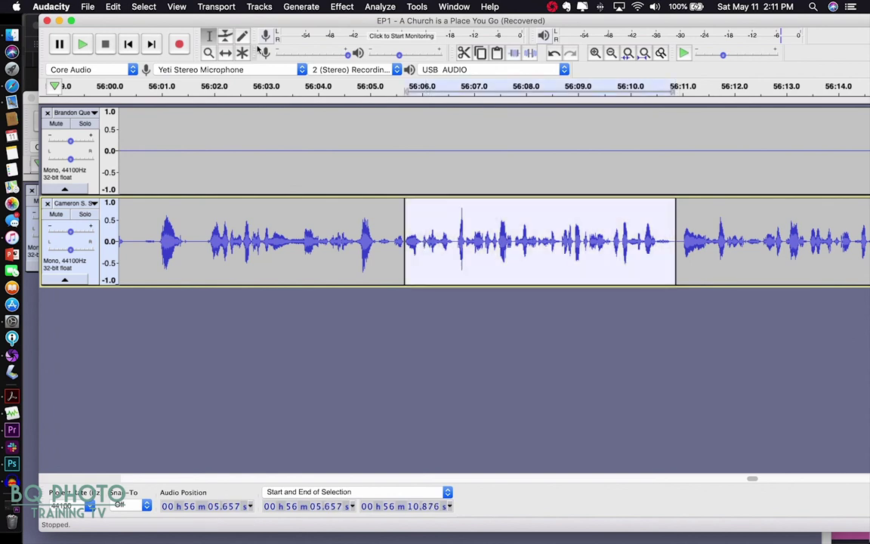
click(84, 45)
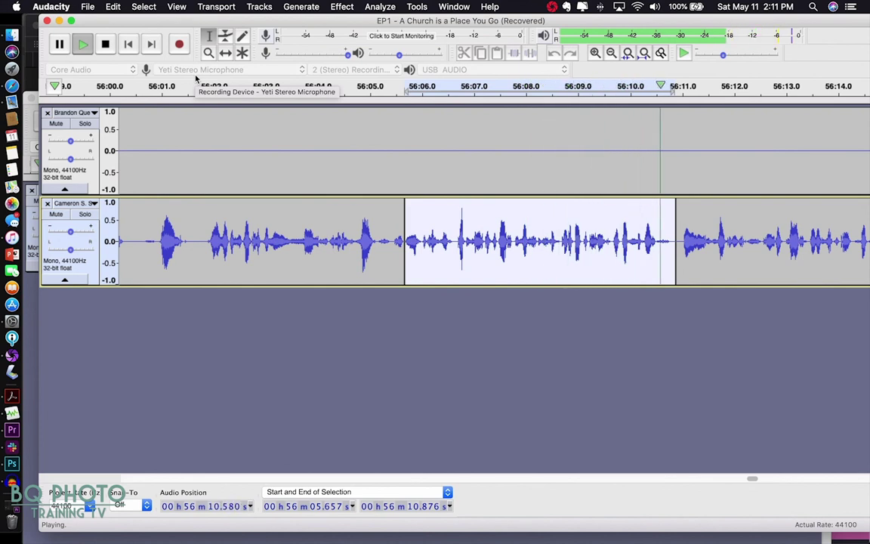
scroll(414, 215, right, 10)
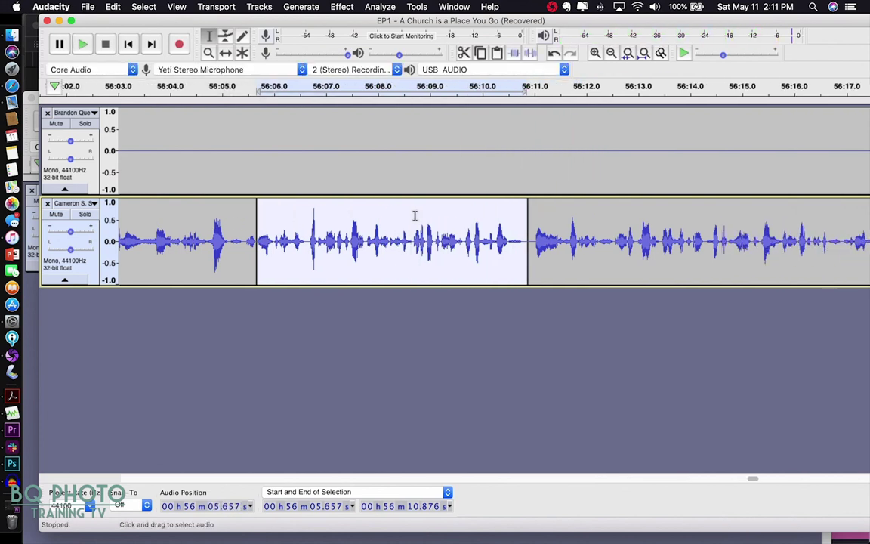
scroll(414, 215, right, 20)
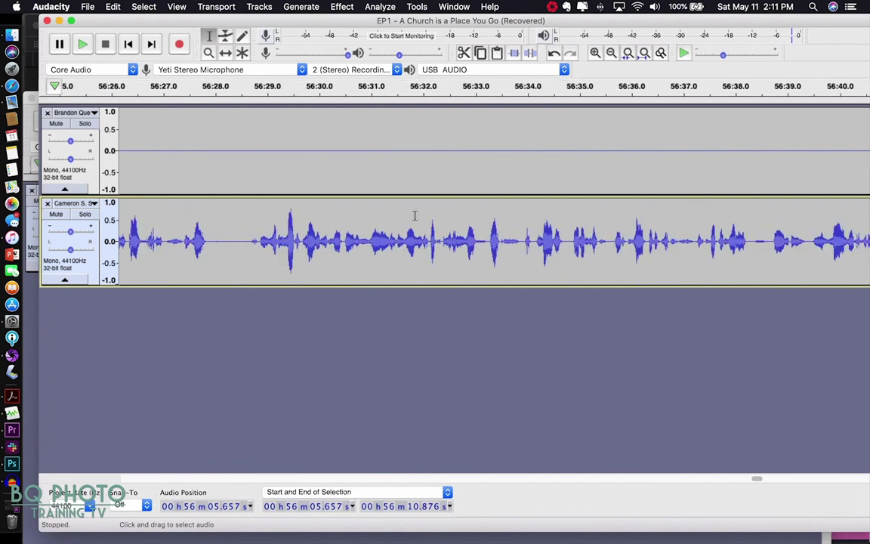
scroll(413, 215, right, 15)
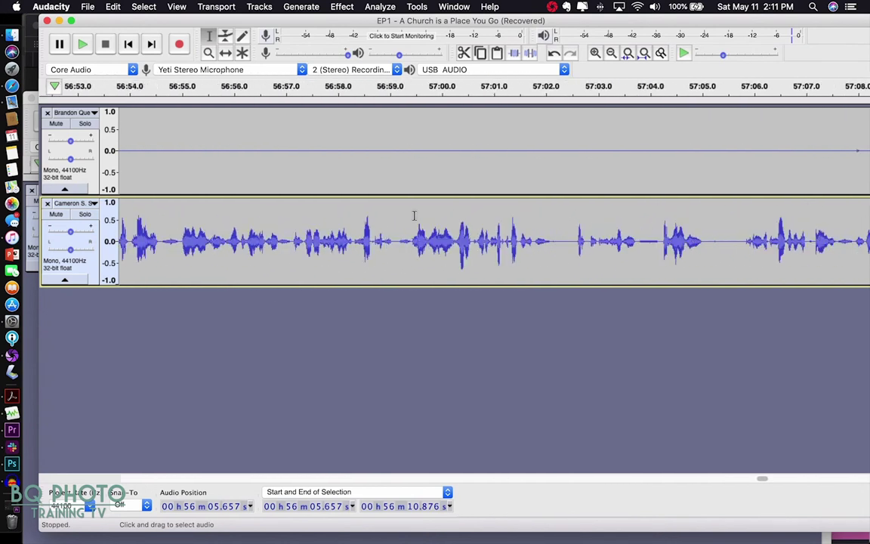
scroll(414, 215, right, 20)
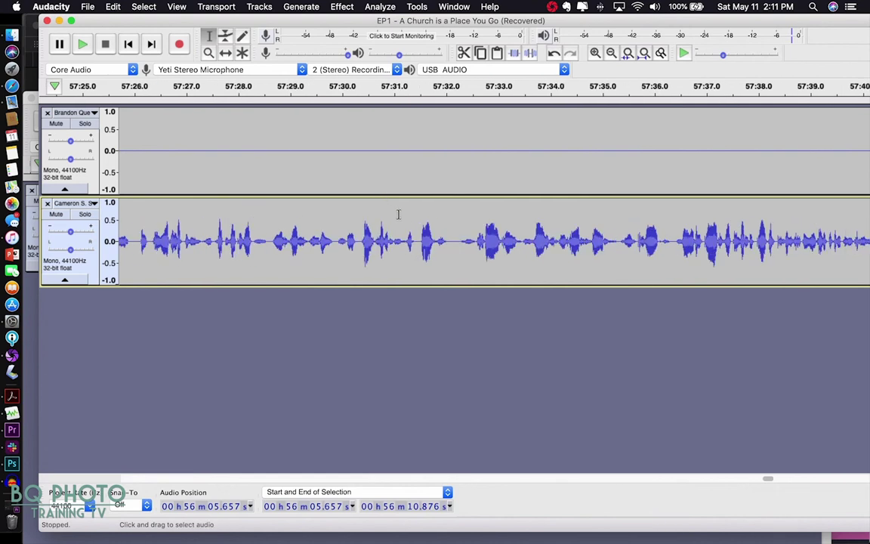
scroll(398, 214, left, 4)
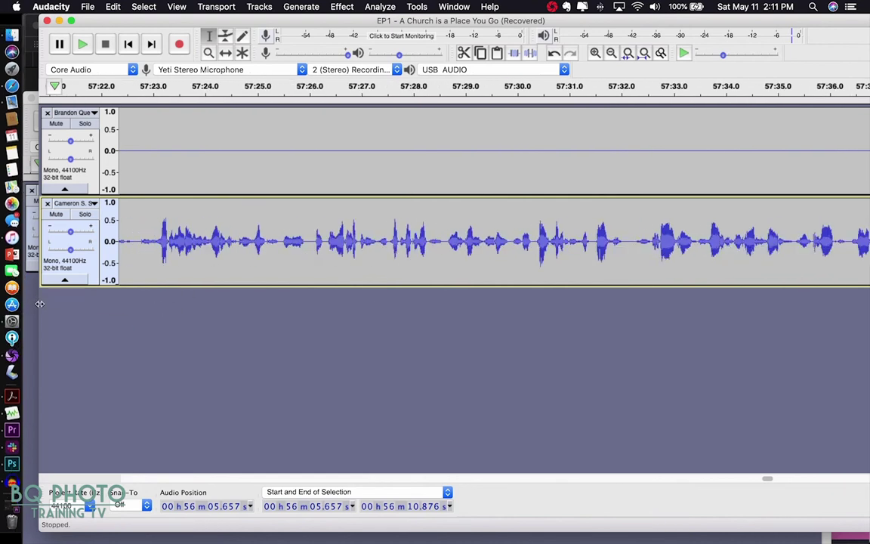
Step: Play the selected lower-track clip in the EP1 project from about 56:05.7 to 56:10.9
scroll(235, 326, left, 20)
scroll(235, 326, left, 20)
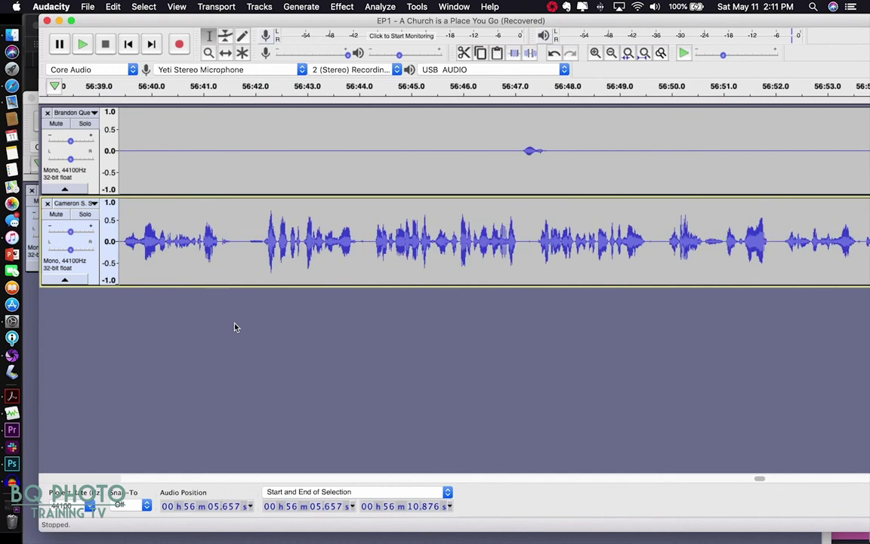
scroll(235, 326, left, 12)
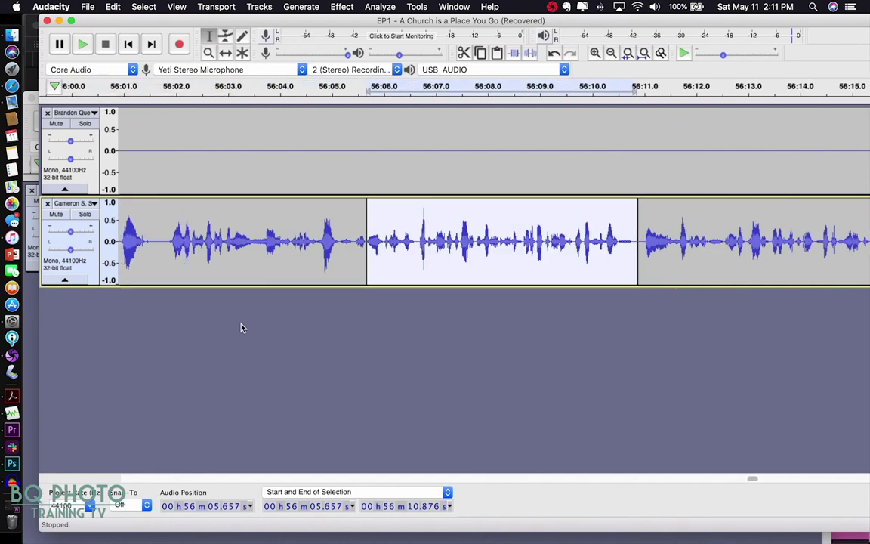
click(85, 45)
Step: Switch to the combined-track project and play its last clip from about 20.7 s
click(32, 301)
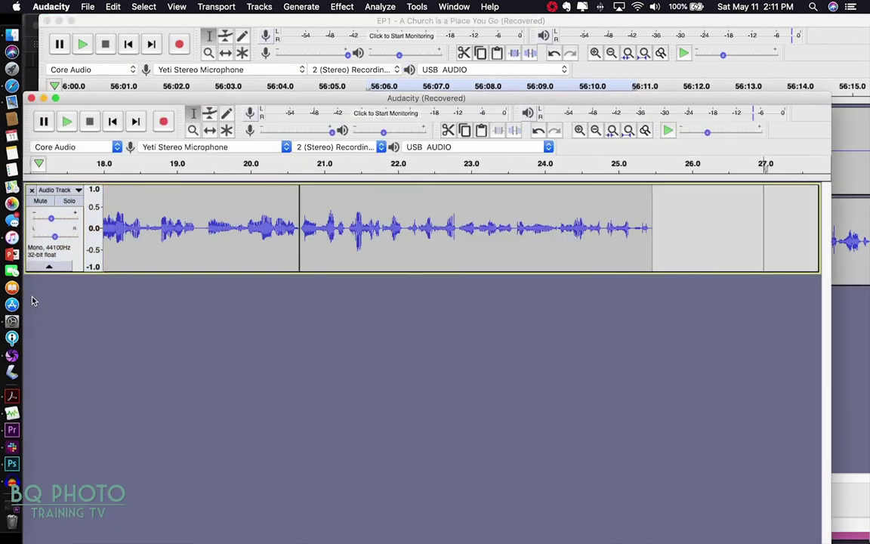
click(301, 163)
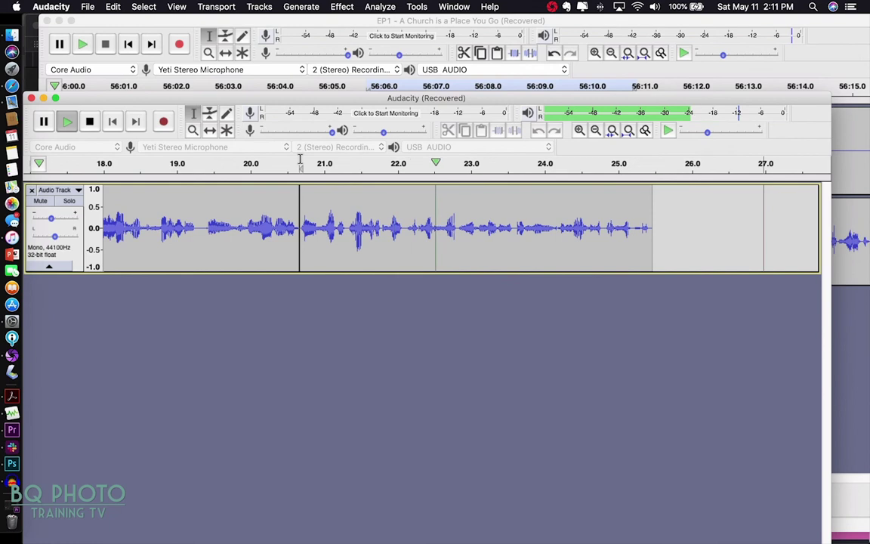
key(space)
Step: Play the combined track from about 16.2 s, and replay the selected EP1 clip for comparison
scroll(454, 226, left, 5)
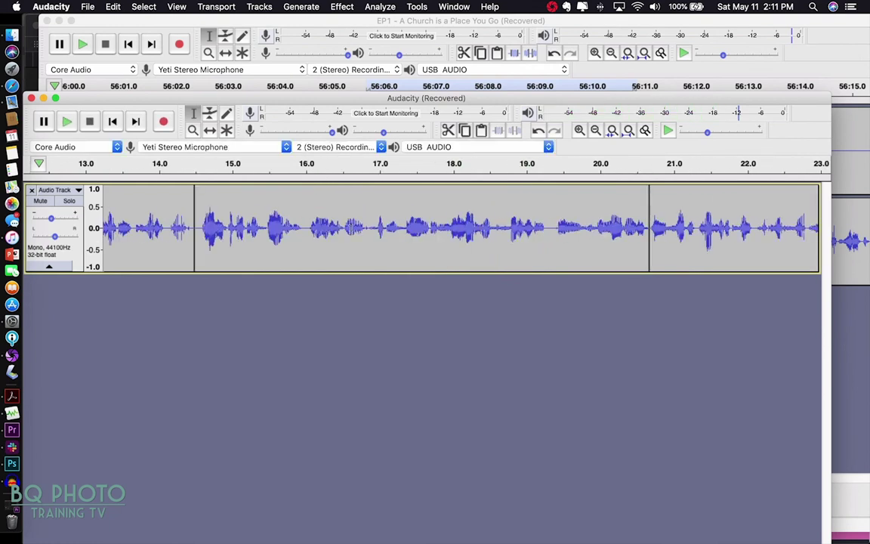
click(323, 171)
key(space)
click(322, 163)
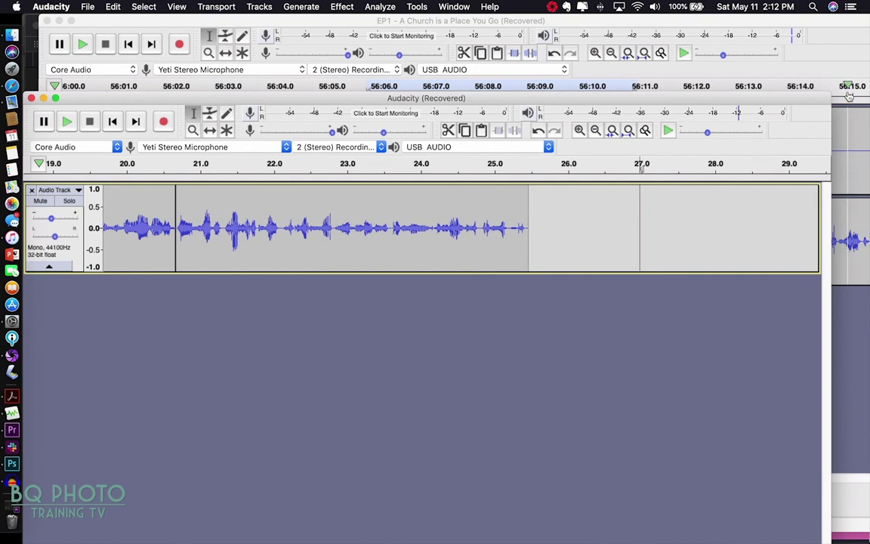
click(810, 67)
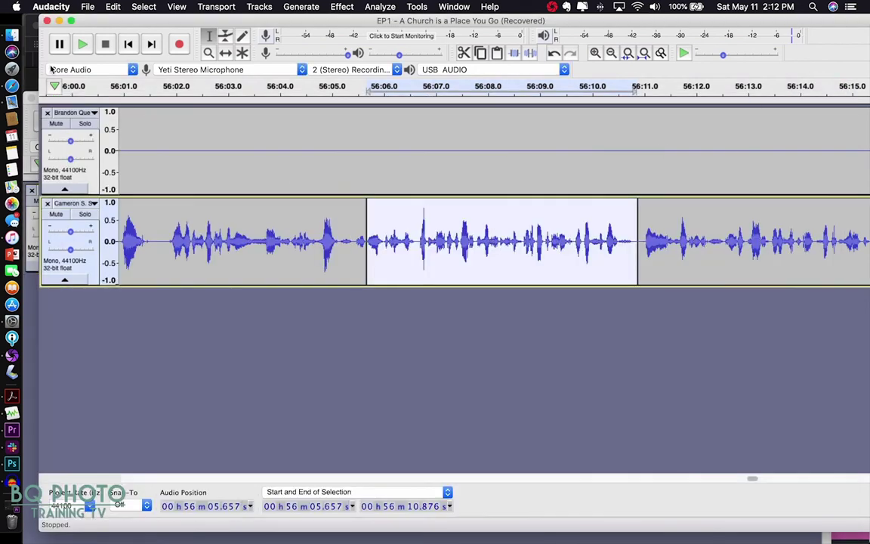
click(84, 44)
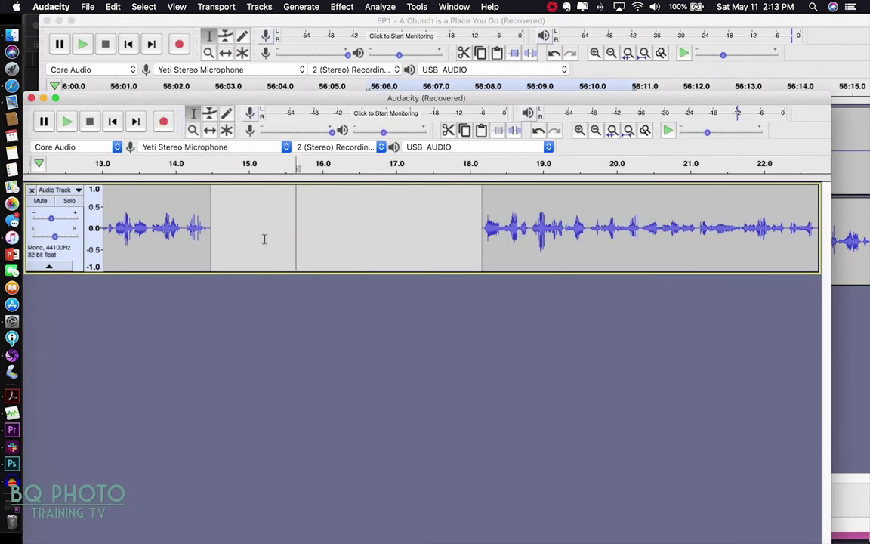
Step: Play the combined track's last clip, after the empty gap, from about 17.9 s
scroll(277, 223, left, 5)
click(264, 178)
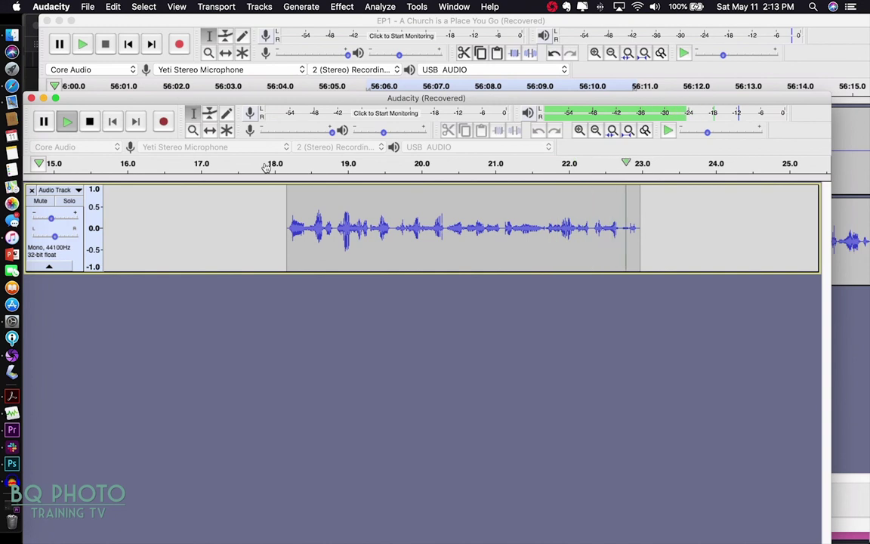
scroll(274, 242, left, 5)
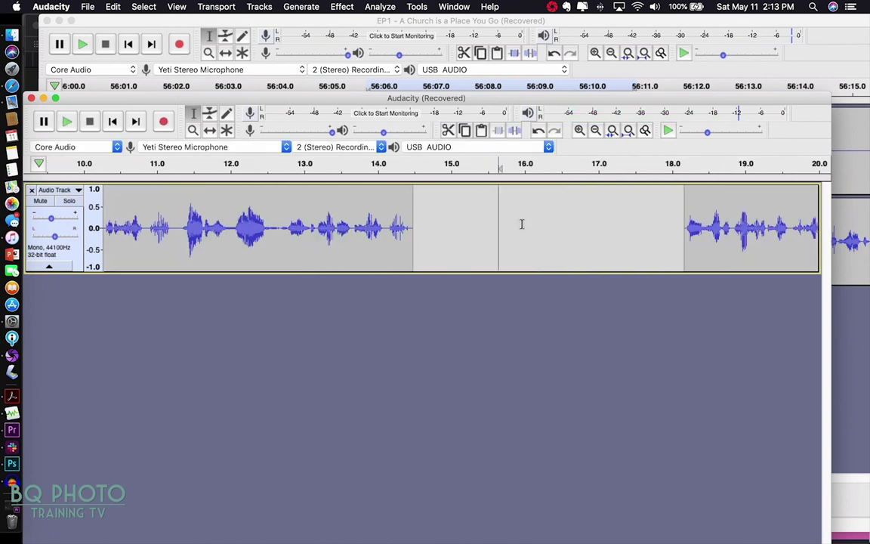